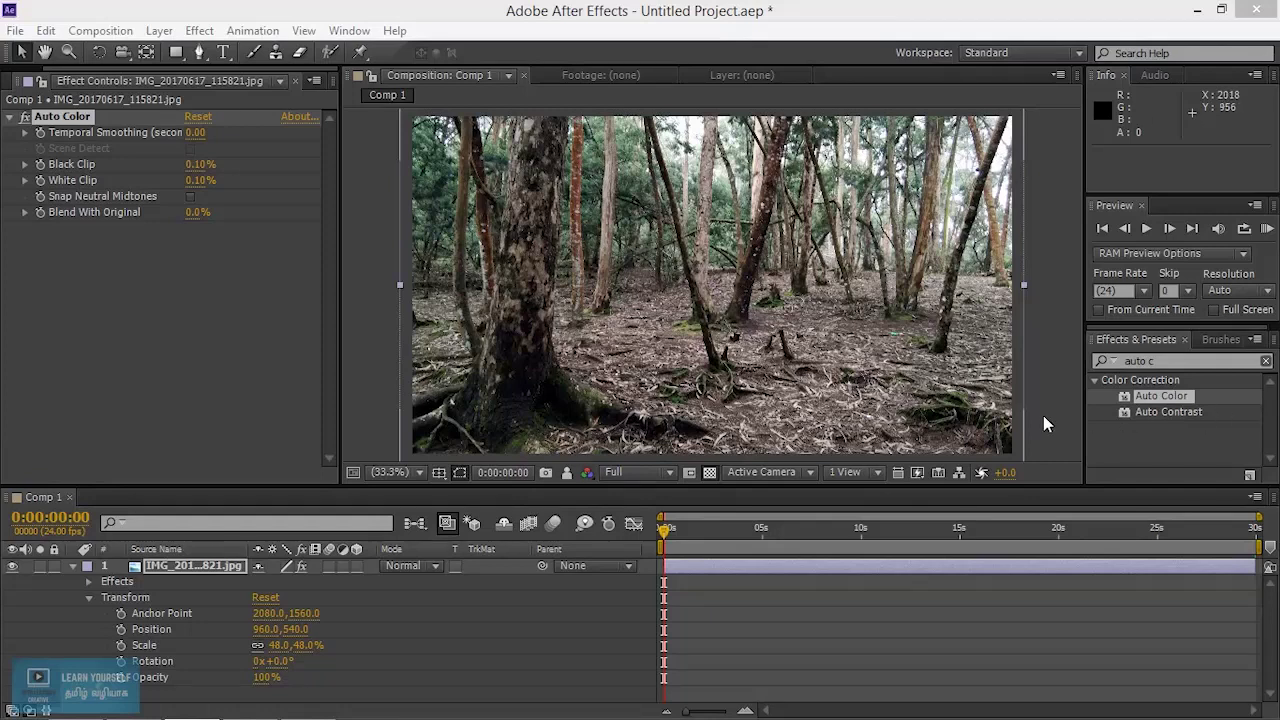
Step: Apply Auto Contrast to the forest photo alongside its existing Auto Color effect
click(1170, 411)
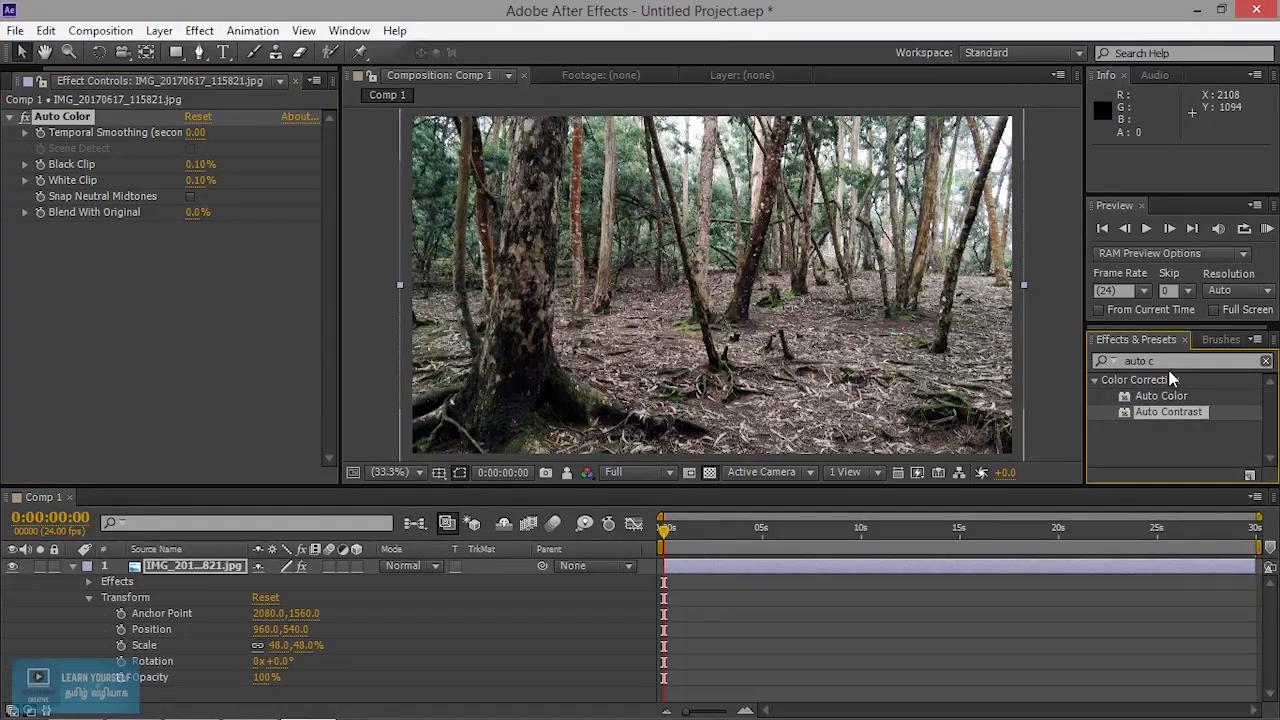
drag(1175, 414, 775, 340)
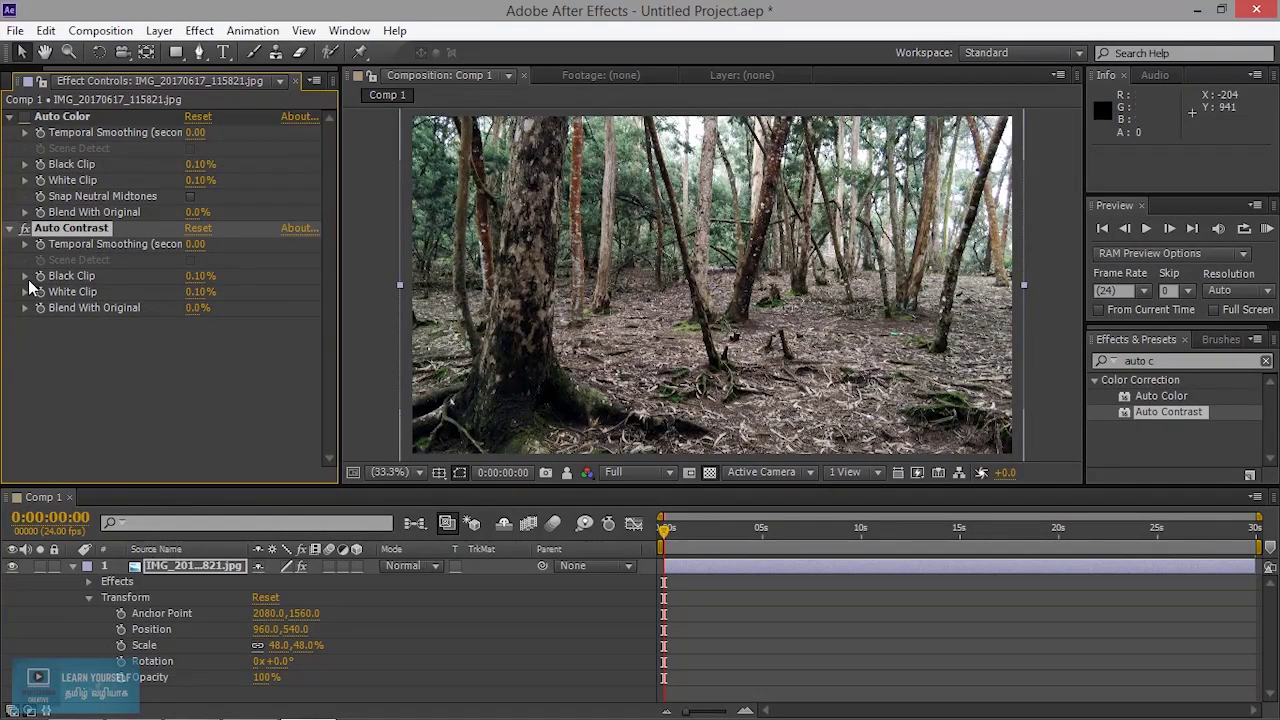
Step: Toggle Auto Contrast off and on to compare the forest photo, then show the Project panel
click(26, 229)
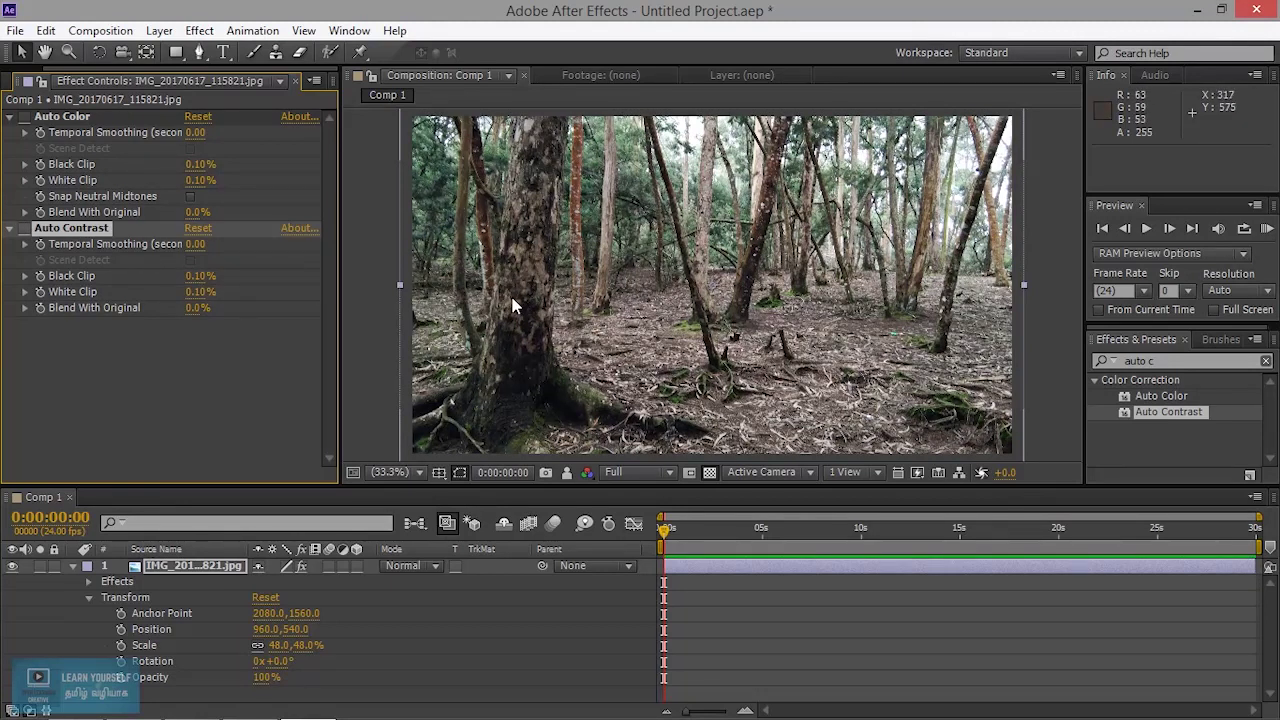
scroll(514, 305, up, 3)
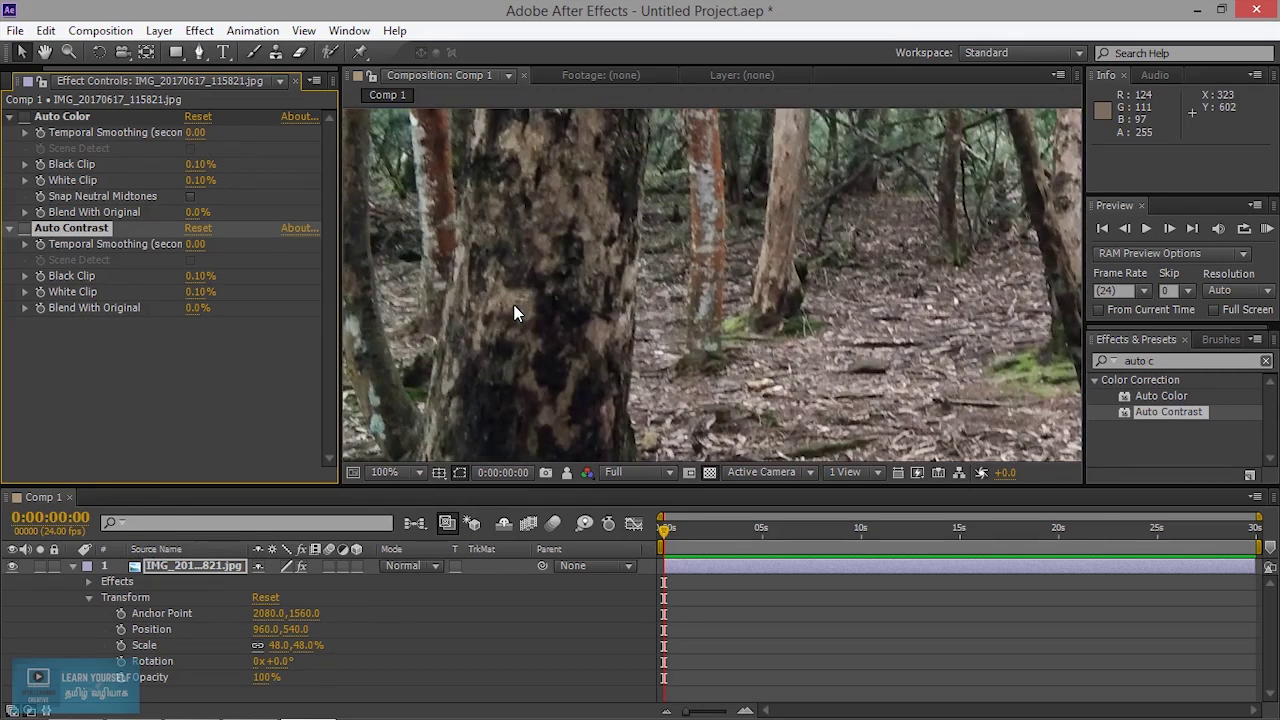
click(26, 229)
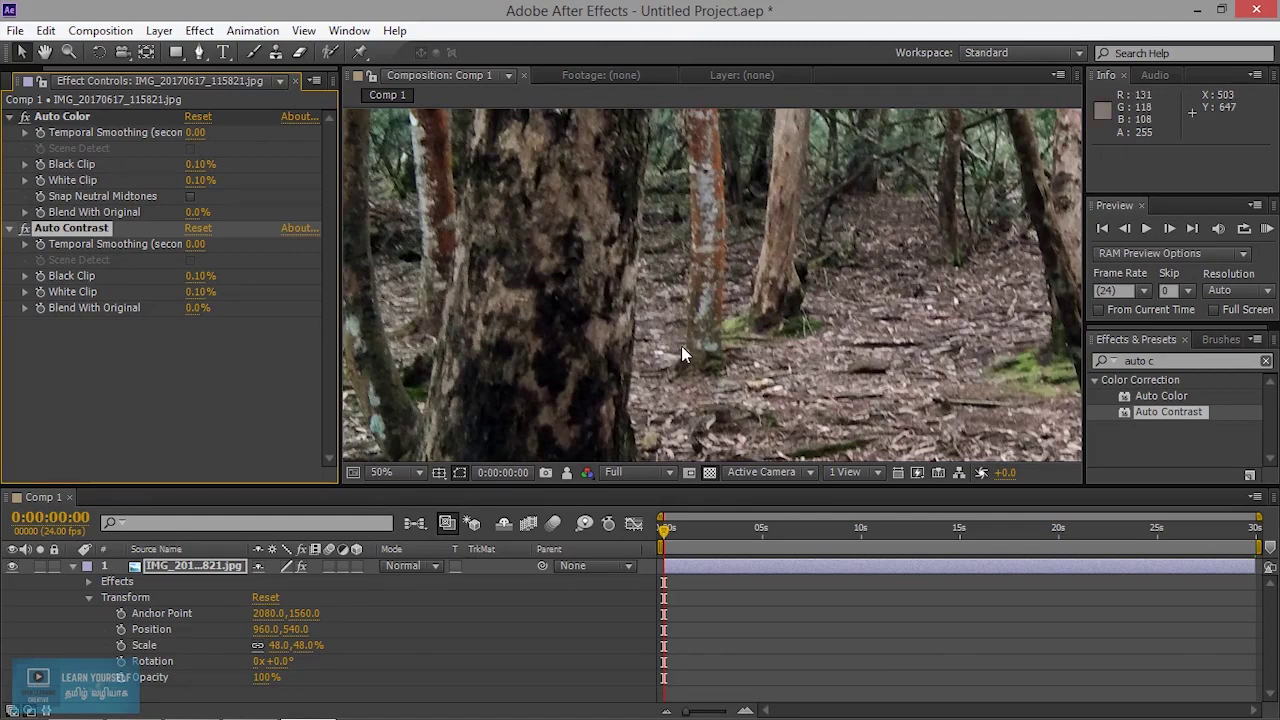
scroll(681, 345, down, 2)
scroll(714, 346, down, 4)
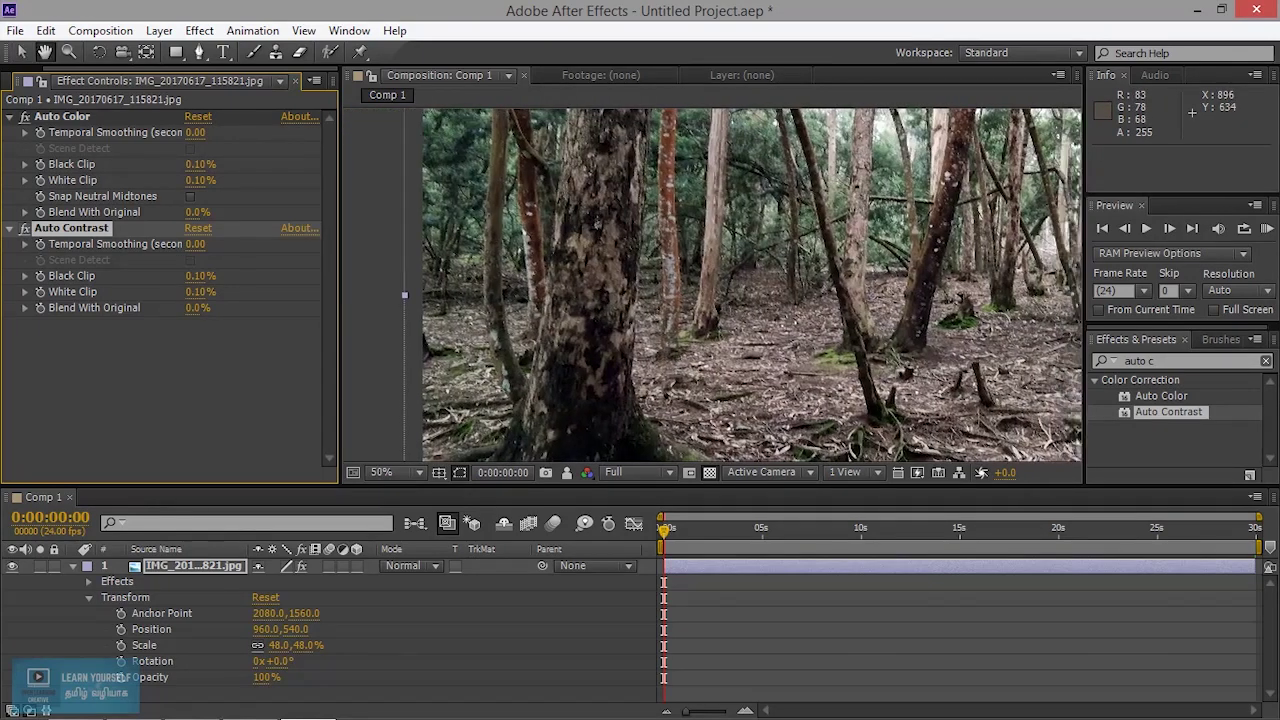
scroll(752, 385, up, 4)
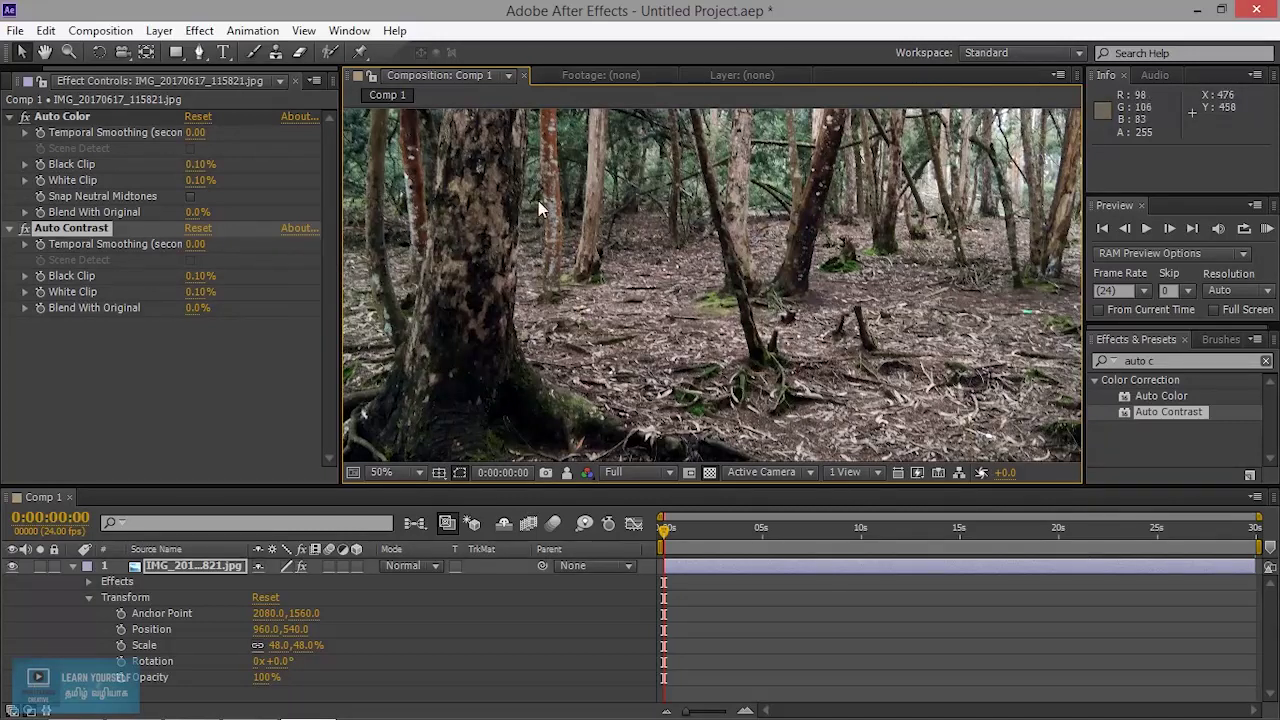
click(8, 82)
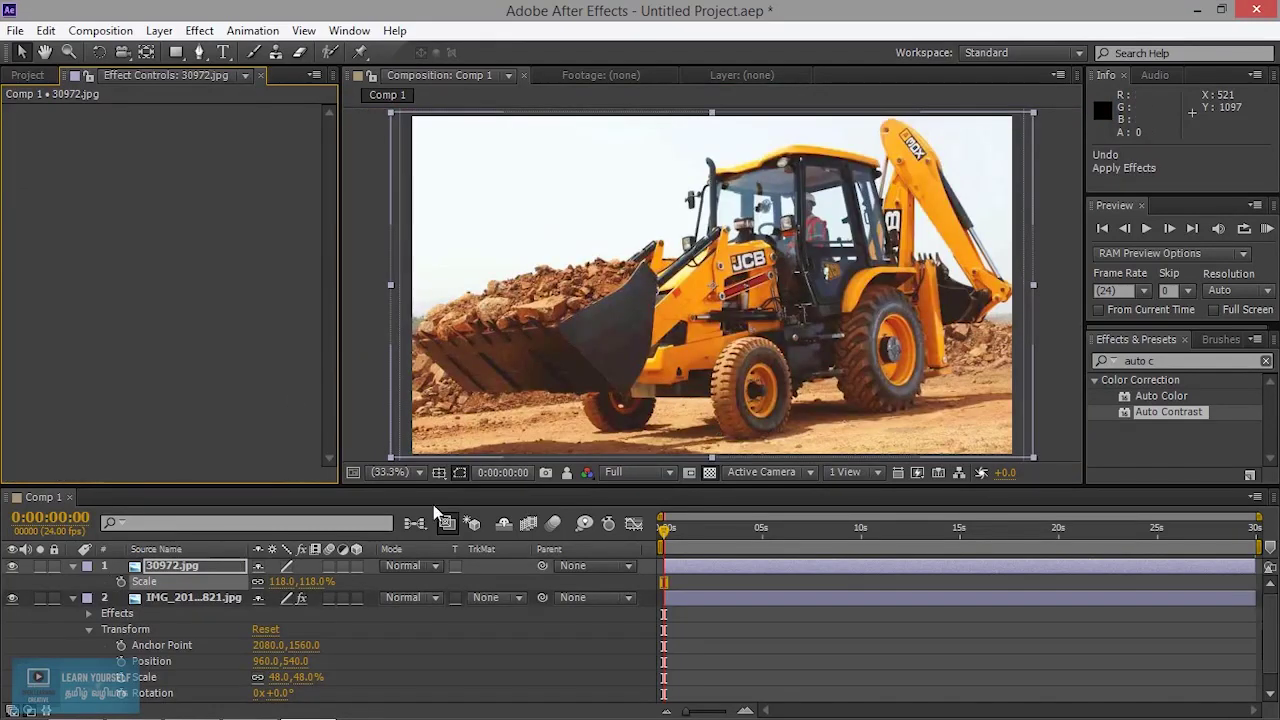
Step: Apply Auto Contrast to the 30972.jpg backhoe layer in Comp 1
click(44, 76)
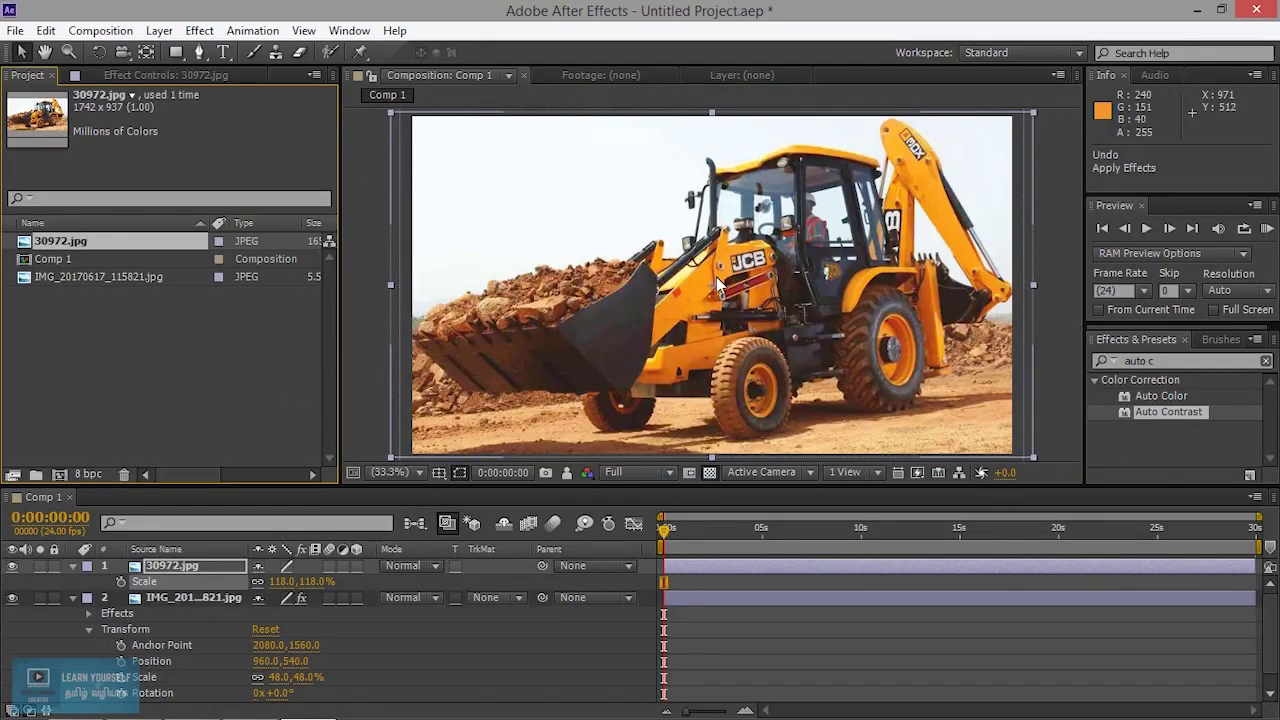
scroll(728, 334, up, 4)
scroll(727, 332, down, 4)
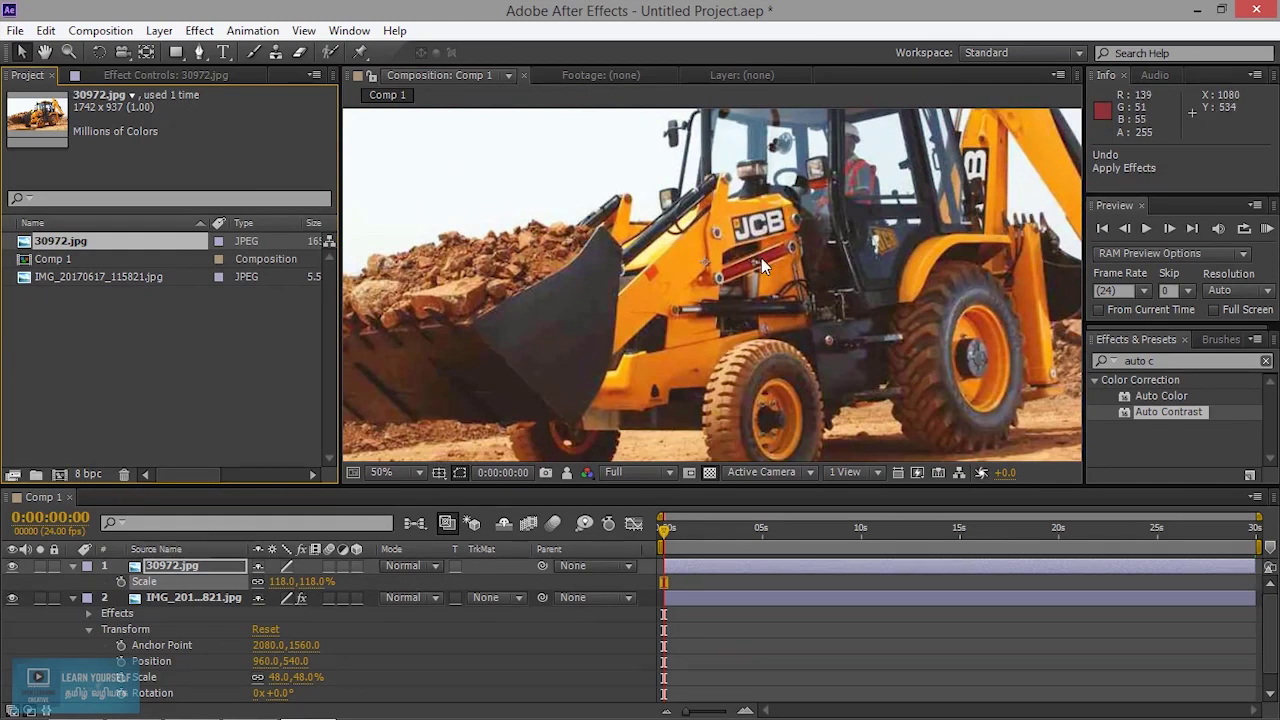
scroll(660, 356, down, 1)
scroll(716, 356, up, 1)
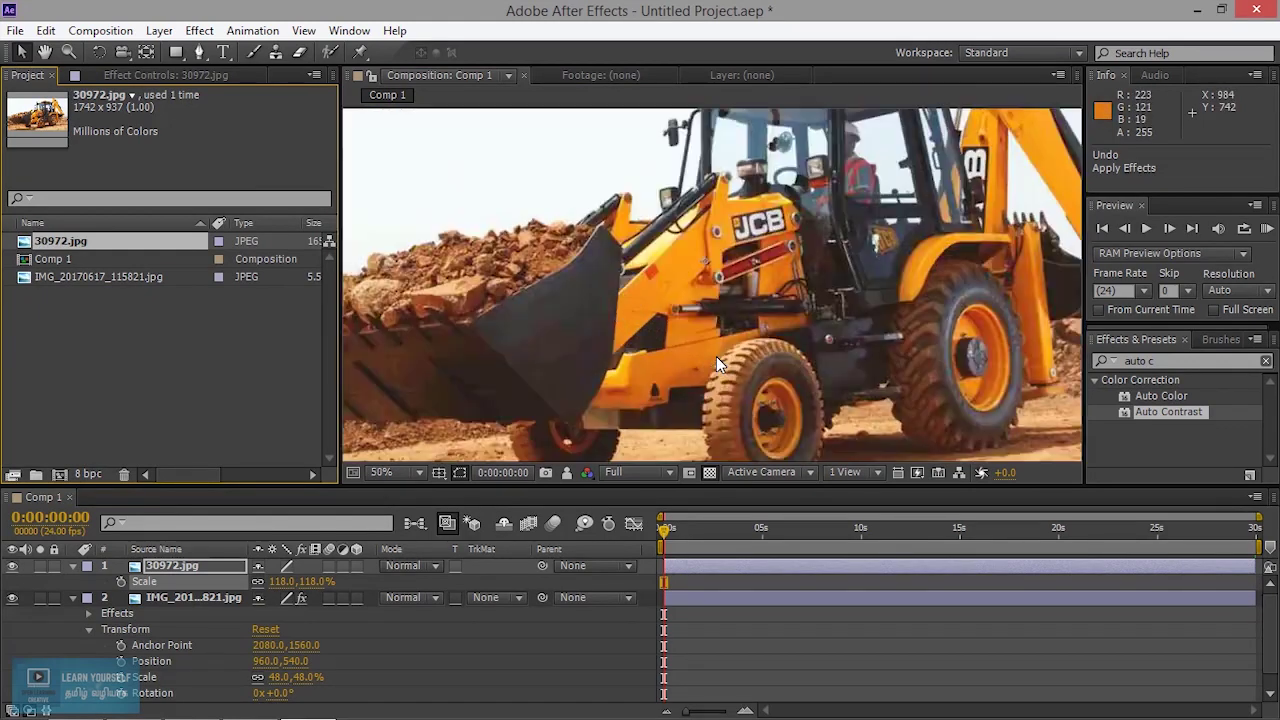
scroll(716, 356, down, 1)
scroll(716, 356, up, 1)
drag(1168, 412, 835, 327)
right_click(788, 322)
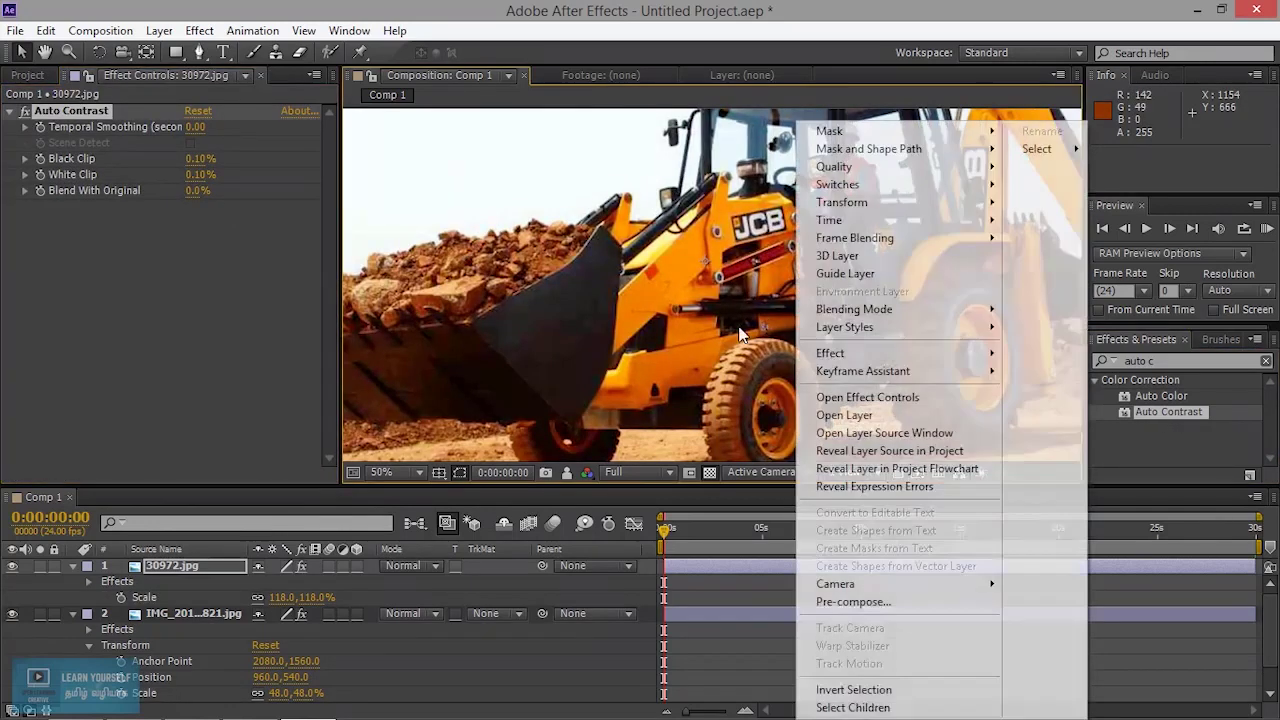
click(711, 326)
right_click(755, 312)
click(712, 318)
scroll(714, 342, down, 6)
scroll(714, 342, up, 5)
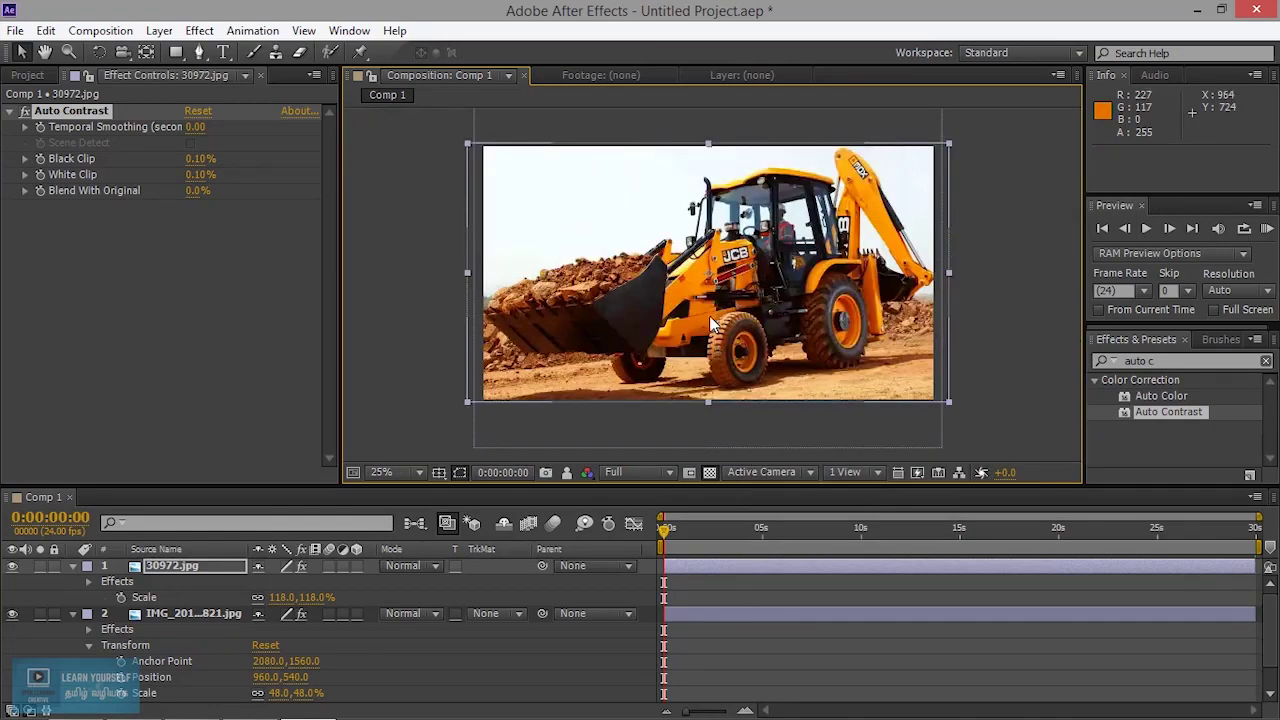
scroll(714, 342, up, 3)
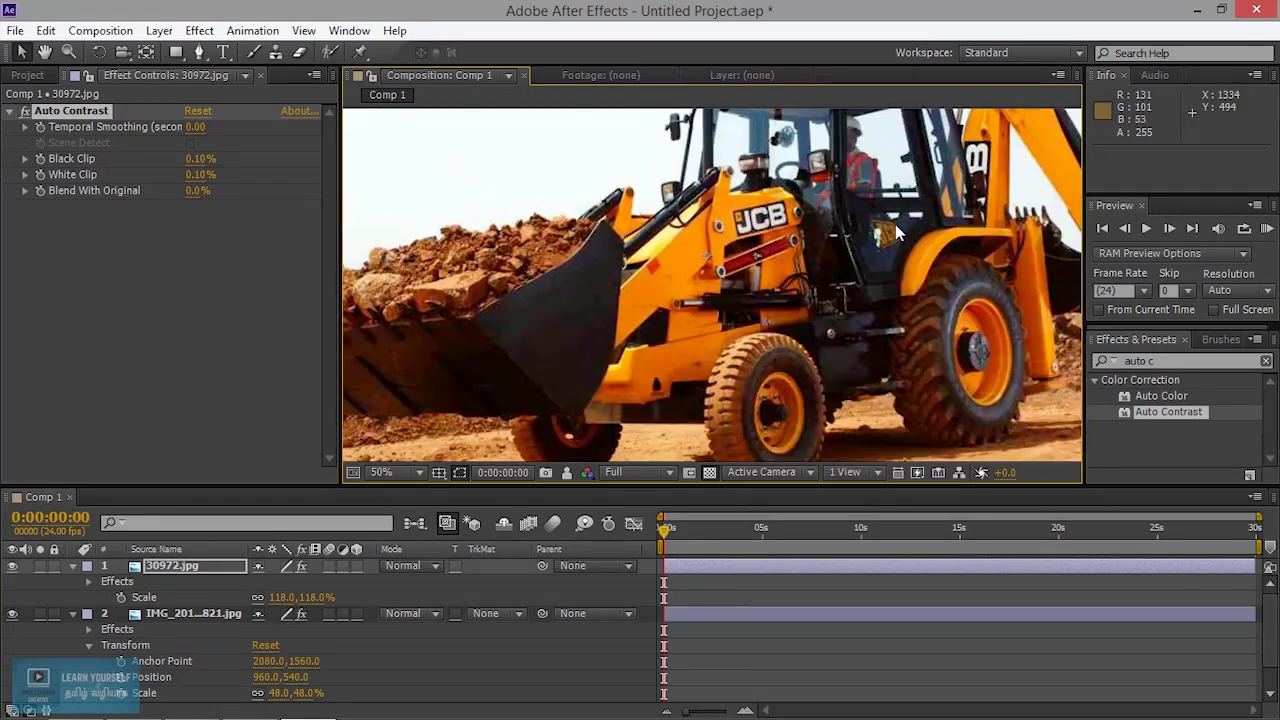
scroll(714, 342, down, 1)
scroll(748, 328, up, 2)
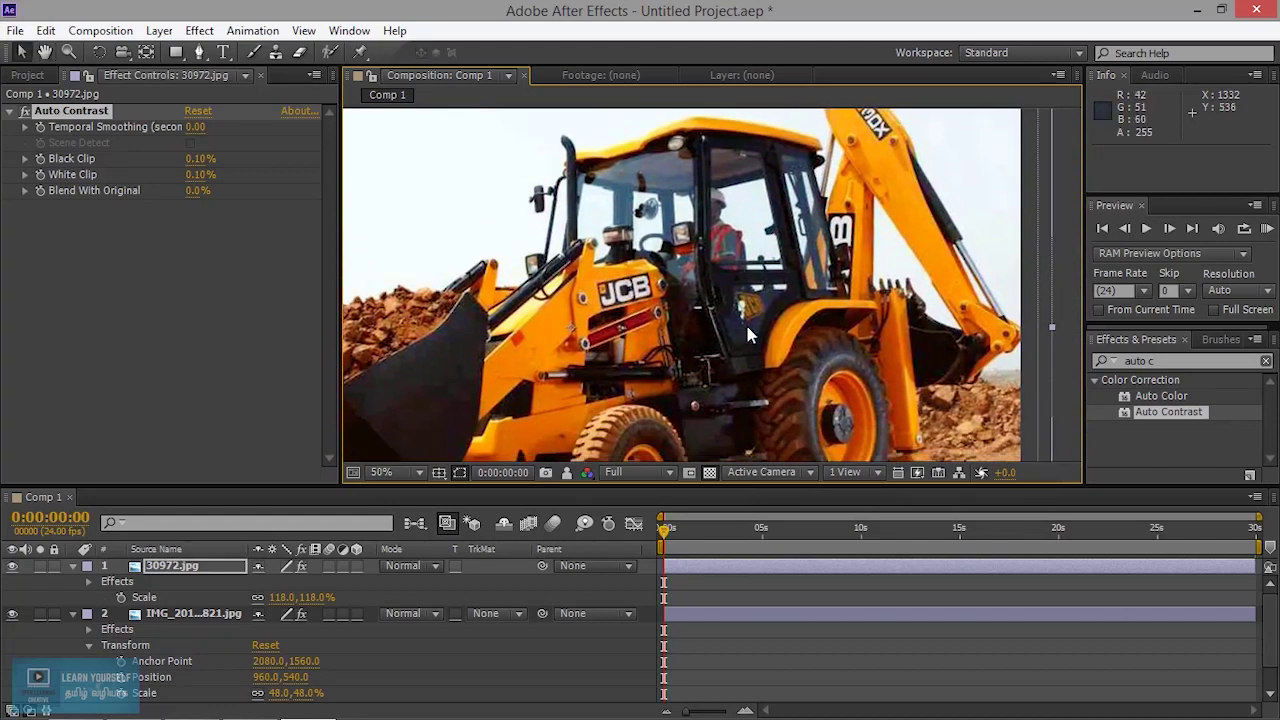
click(27, 112)
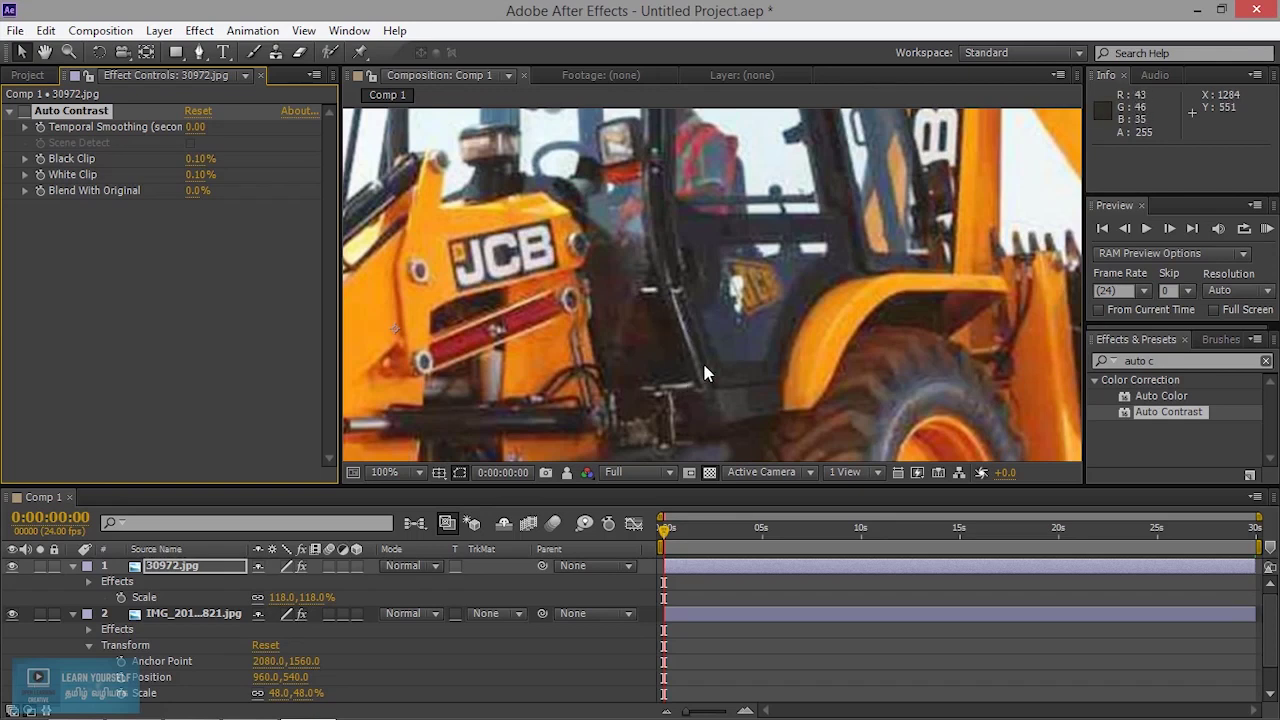
click(26, 111)
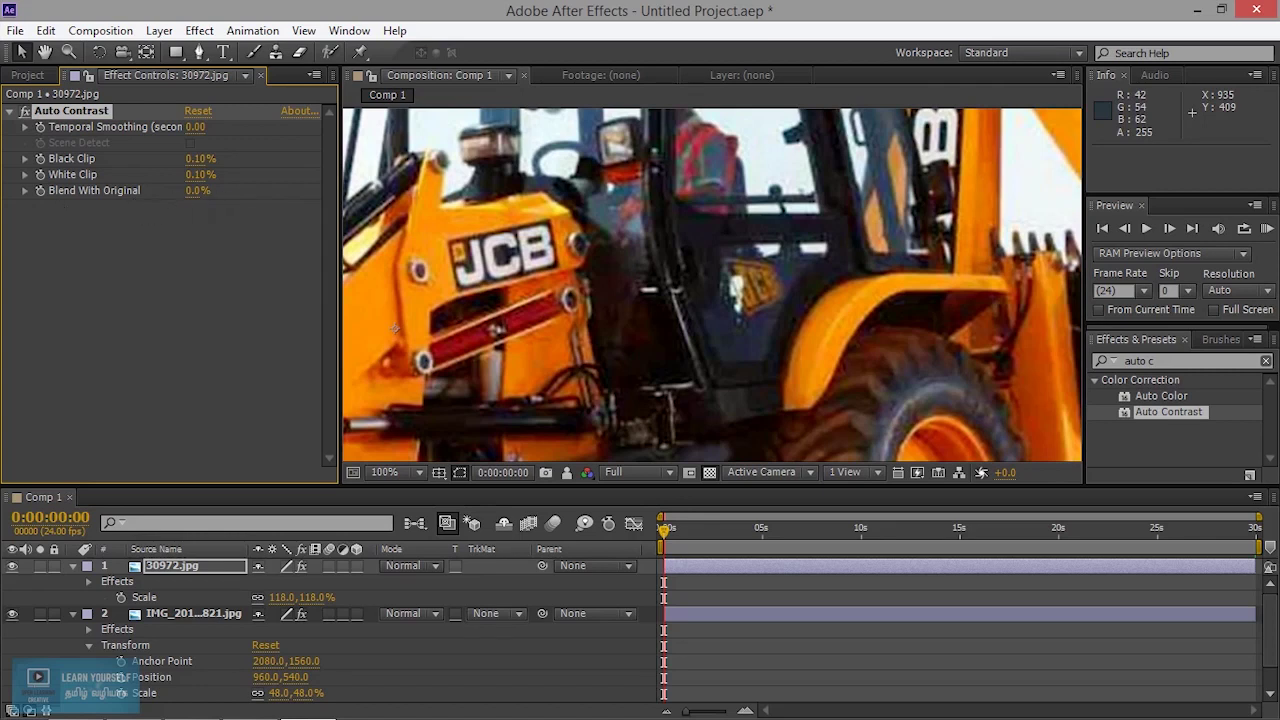
drag(200, 190, 217, 190)
drag(200, 190, 206, 190)
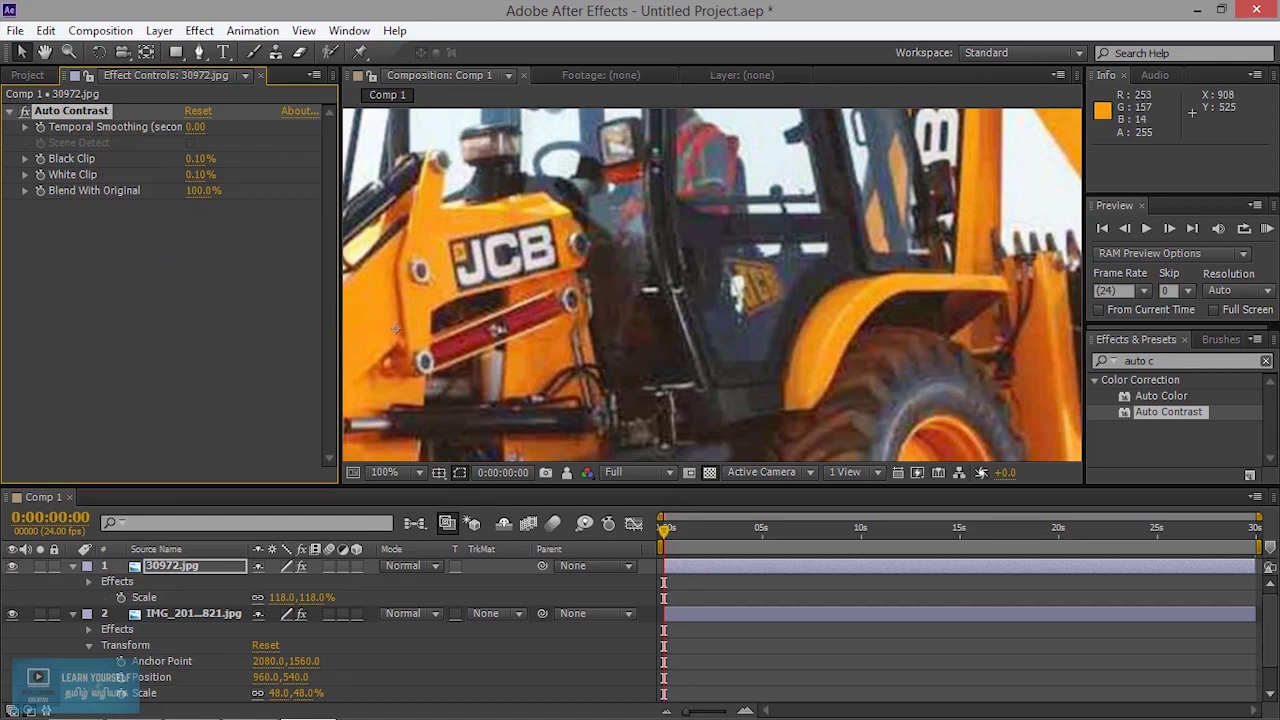
drag(203, 190, 197, 190)
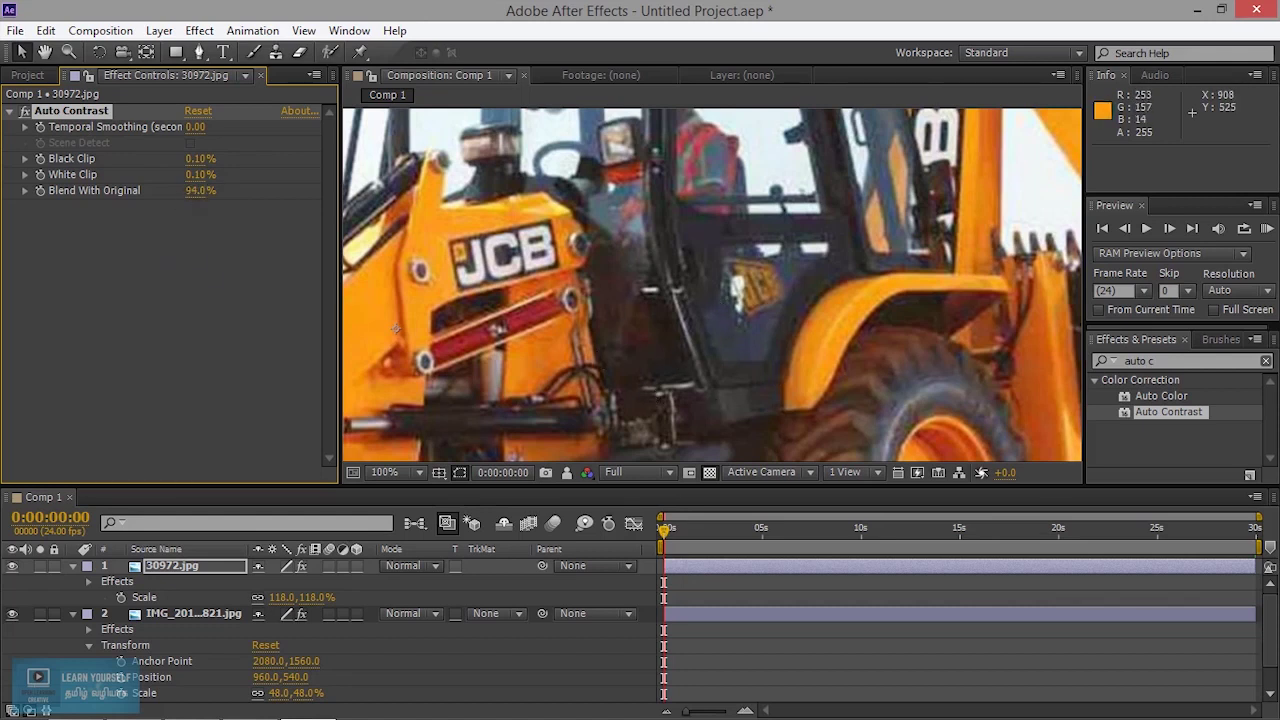
click(201, 190)
text(80)
key(Return)
drag(200, 190, 160, 190)
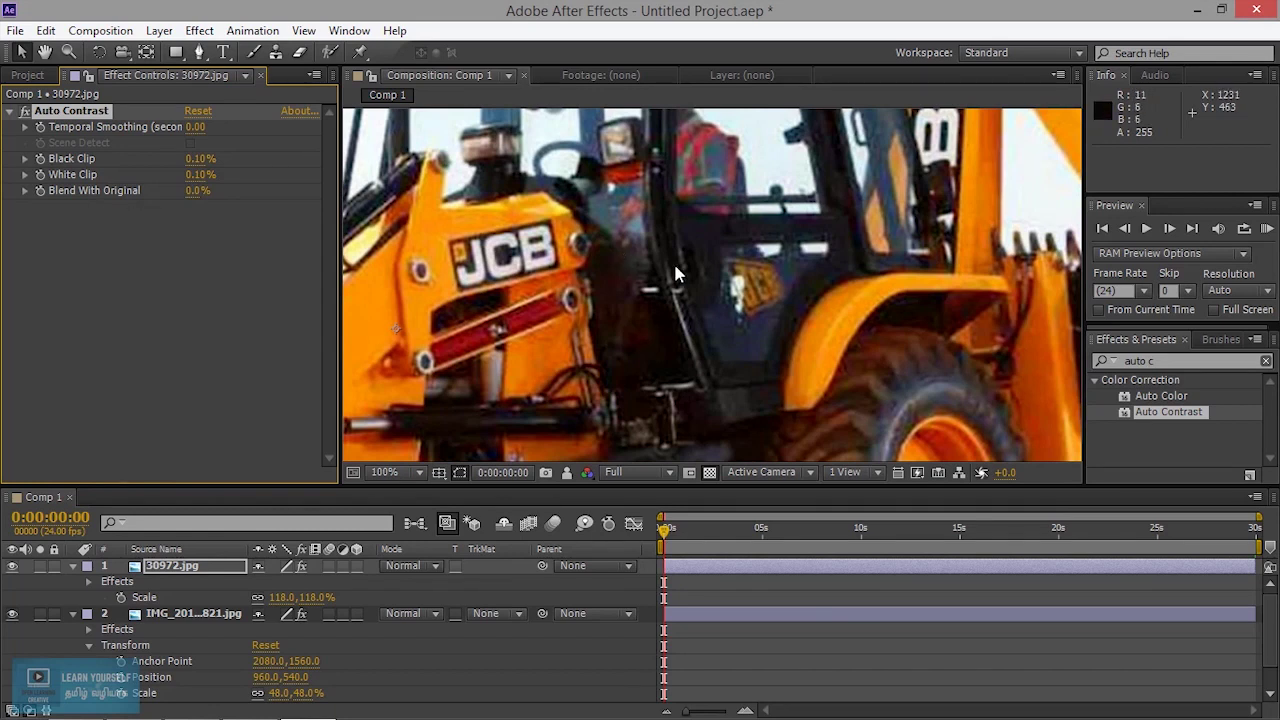
scroll(673, 261, down, 3)
scroll(502, 442, up, 2)
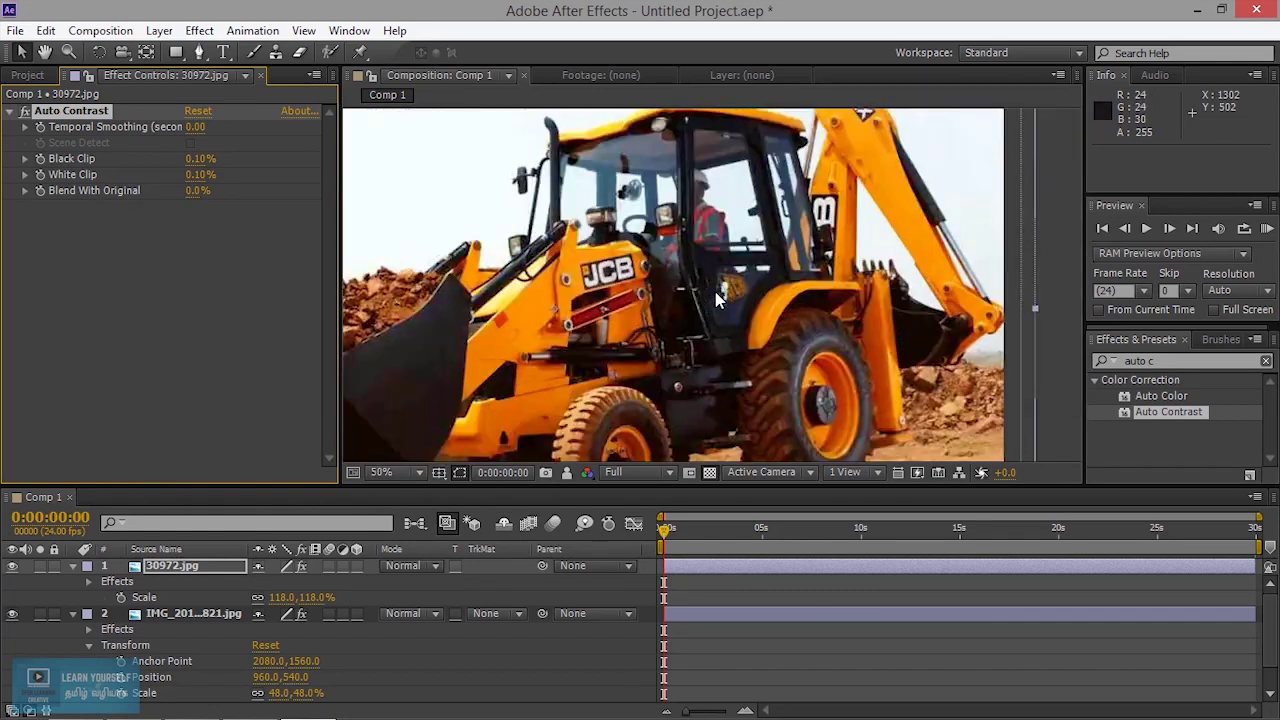
click(397, 471)
click(440, 155)
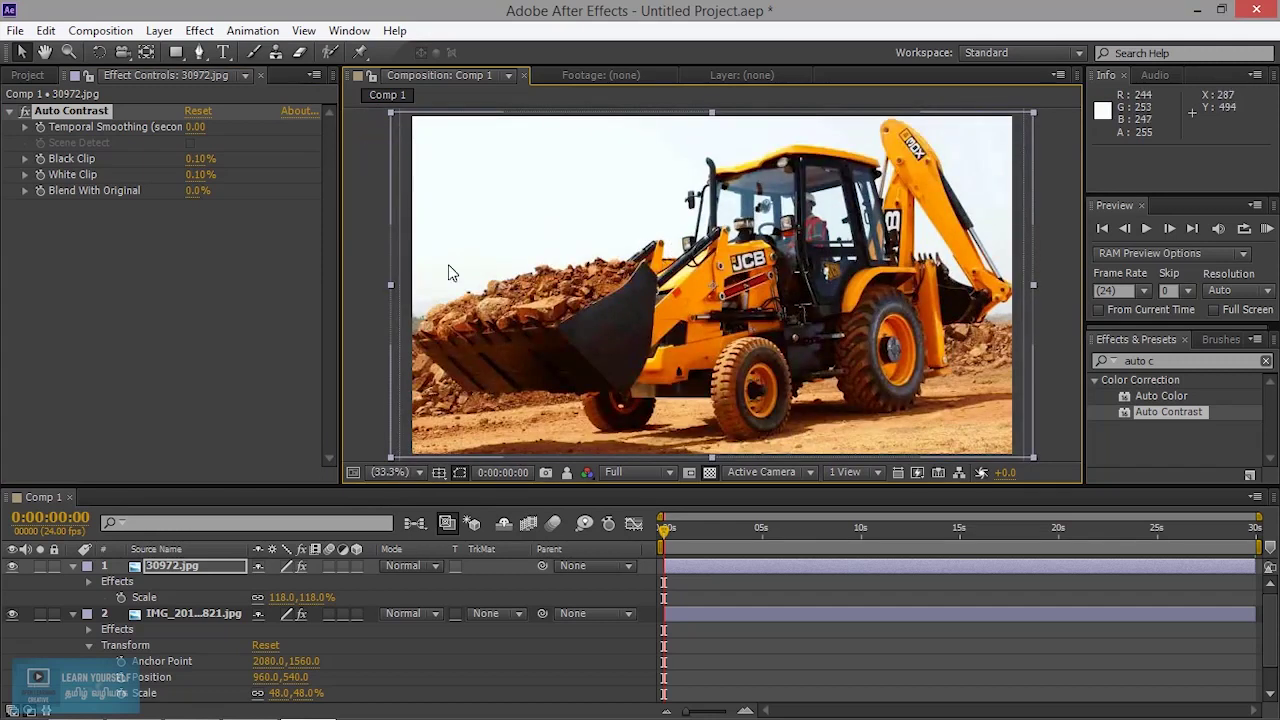
click(365, 231)
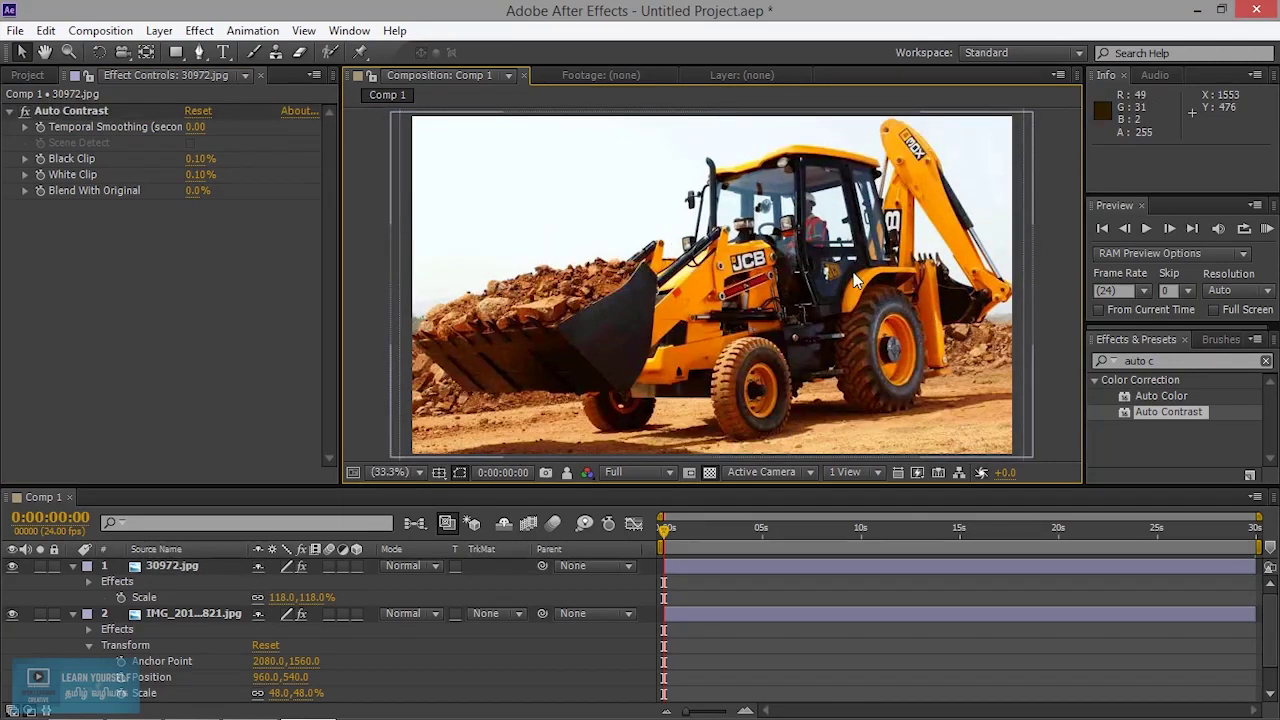
click(26, 112)
click(26, 112)
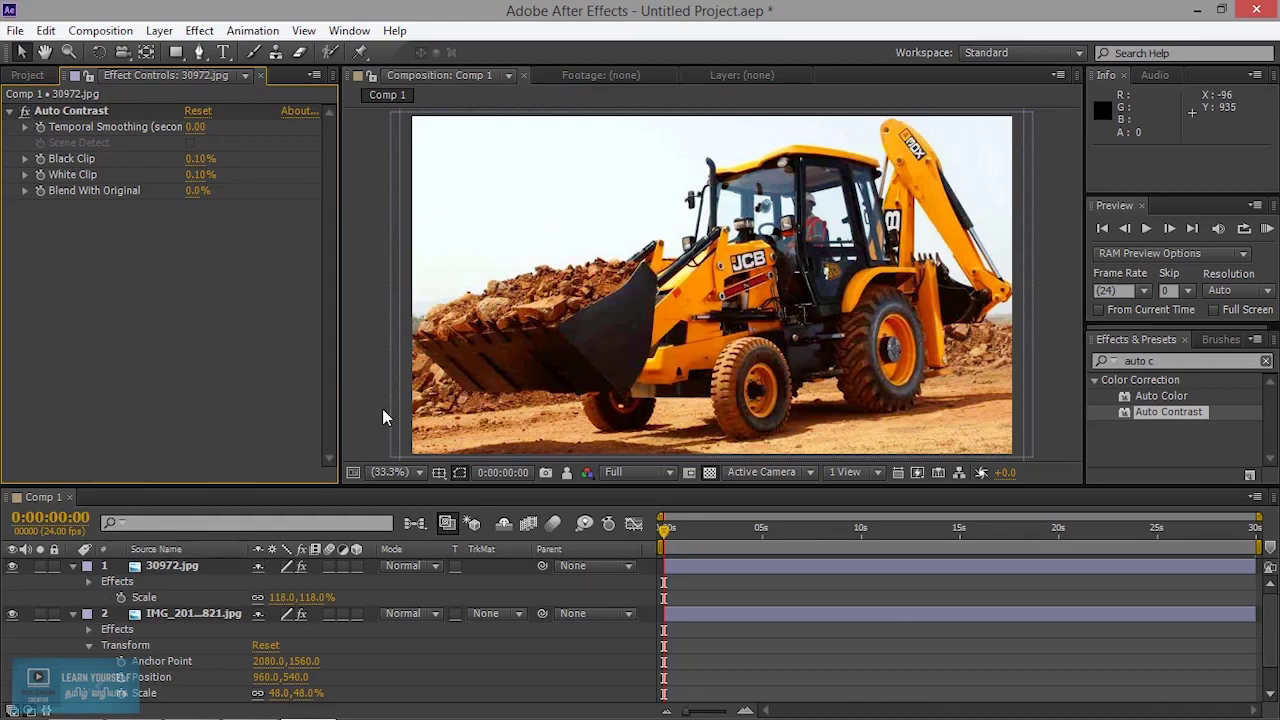
click(1171, 362)
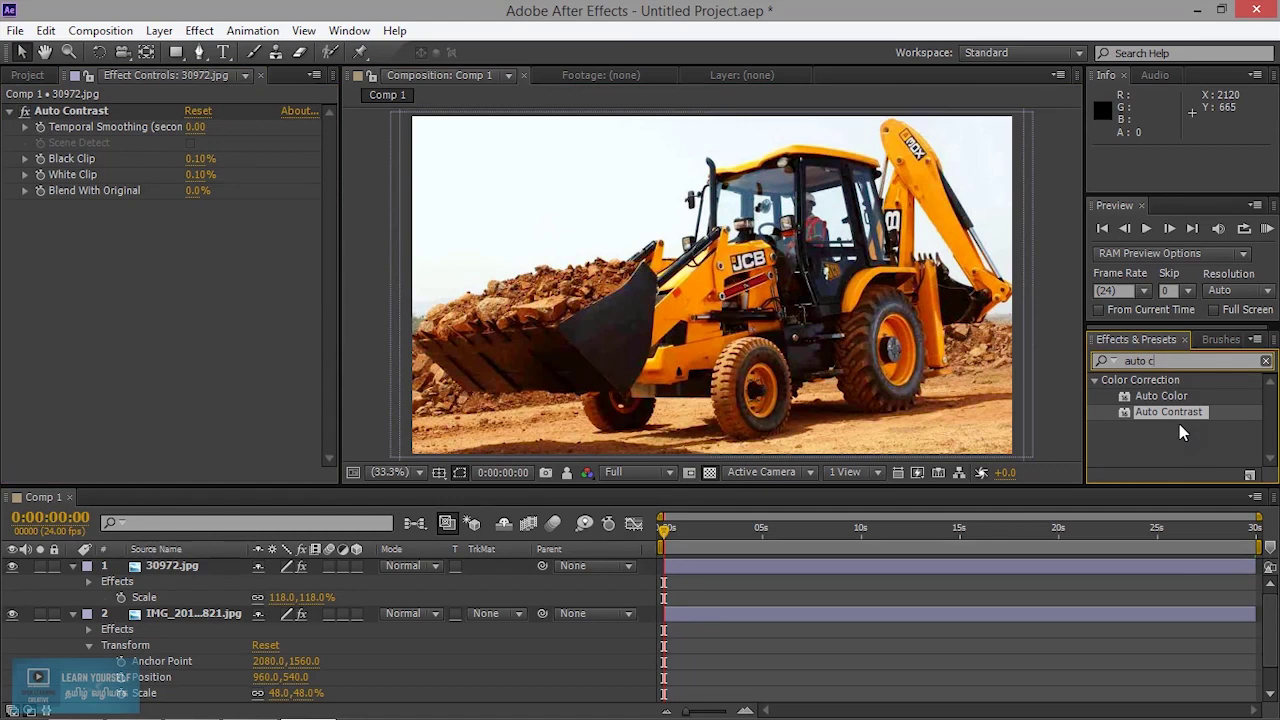
Step: Search 'auto le' and apply Auto Levels to the backhoe photo
key(BackSpace)
text(le)
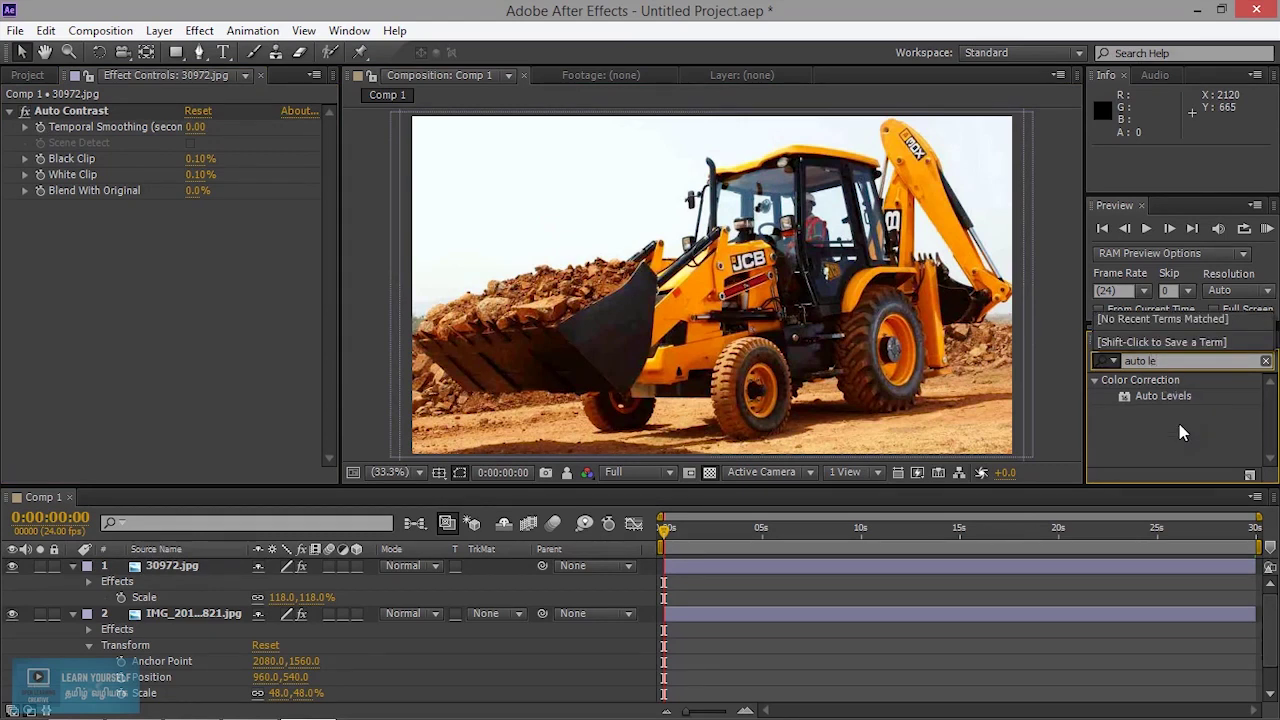
drag(1183, 395, 781, 318)
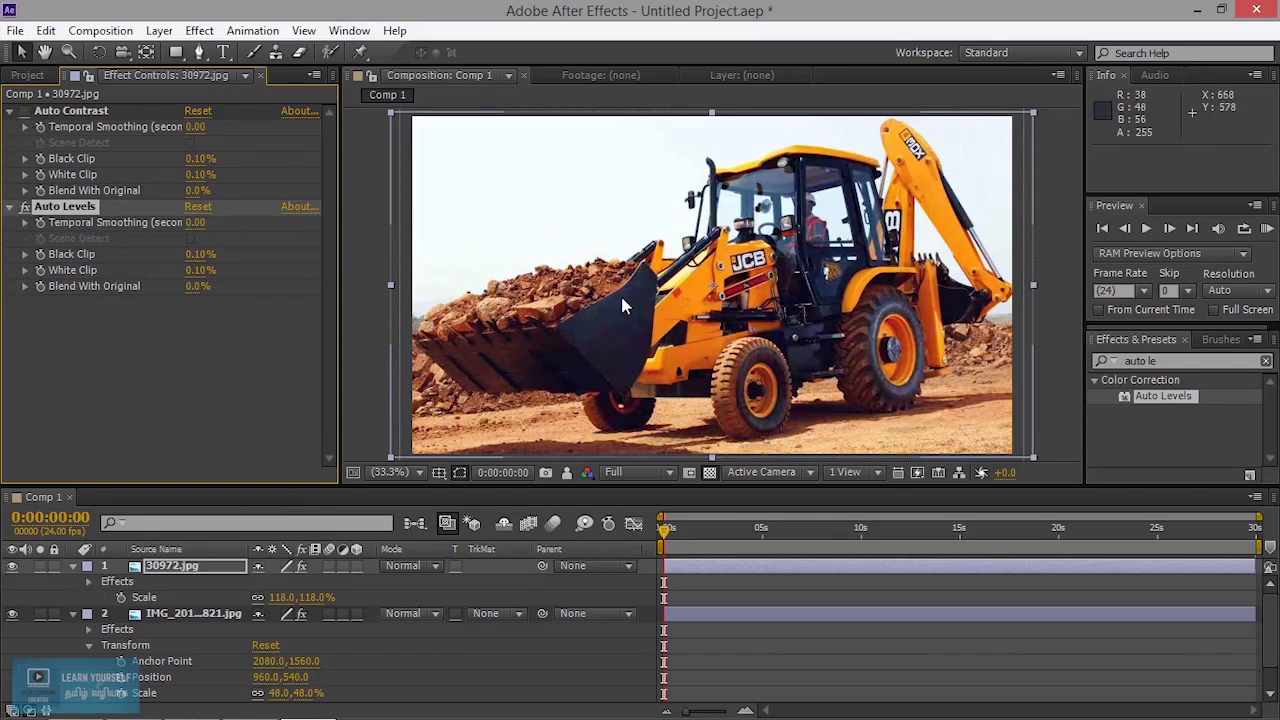
Step: Expand Auto Levels' Temporal Smoothing, Black Clip, White Clip and Blend With Original settings, then select the search text
click(22, 226)
click(26, 223)
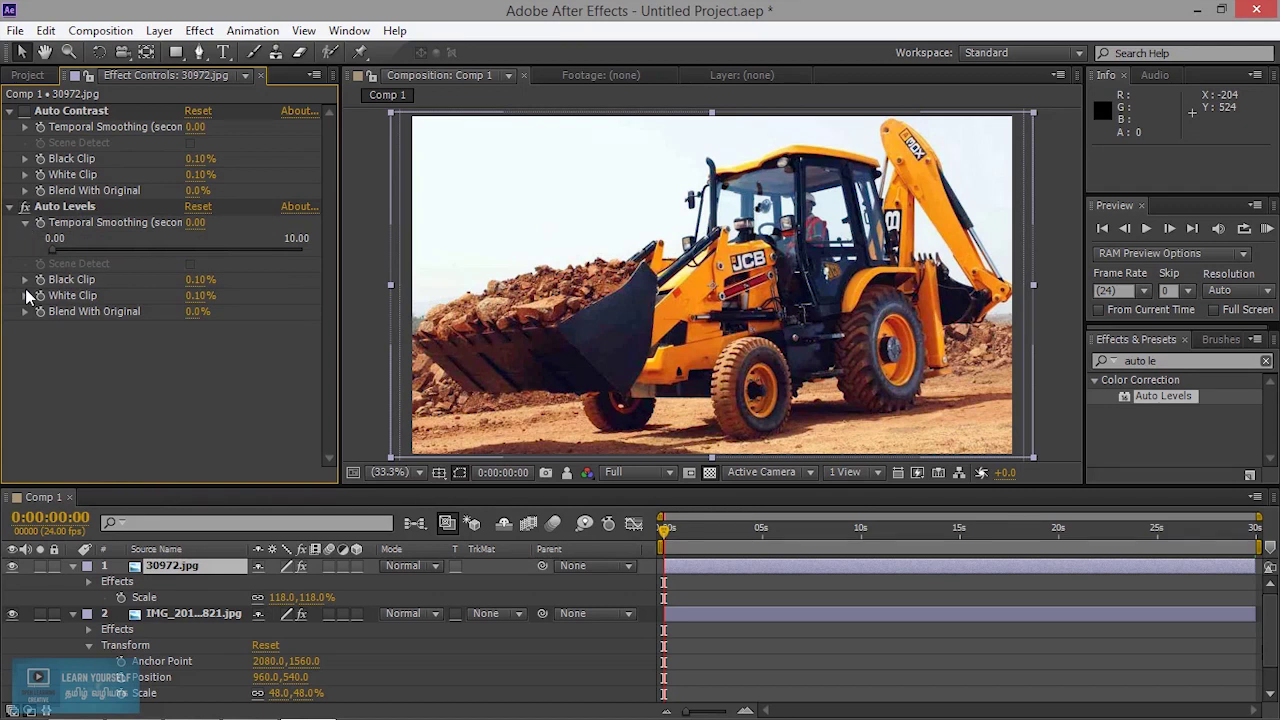
click(25, 280)
click(26, 321)
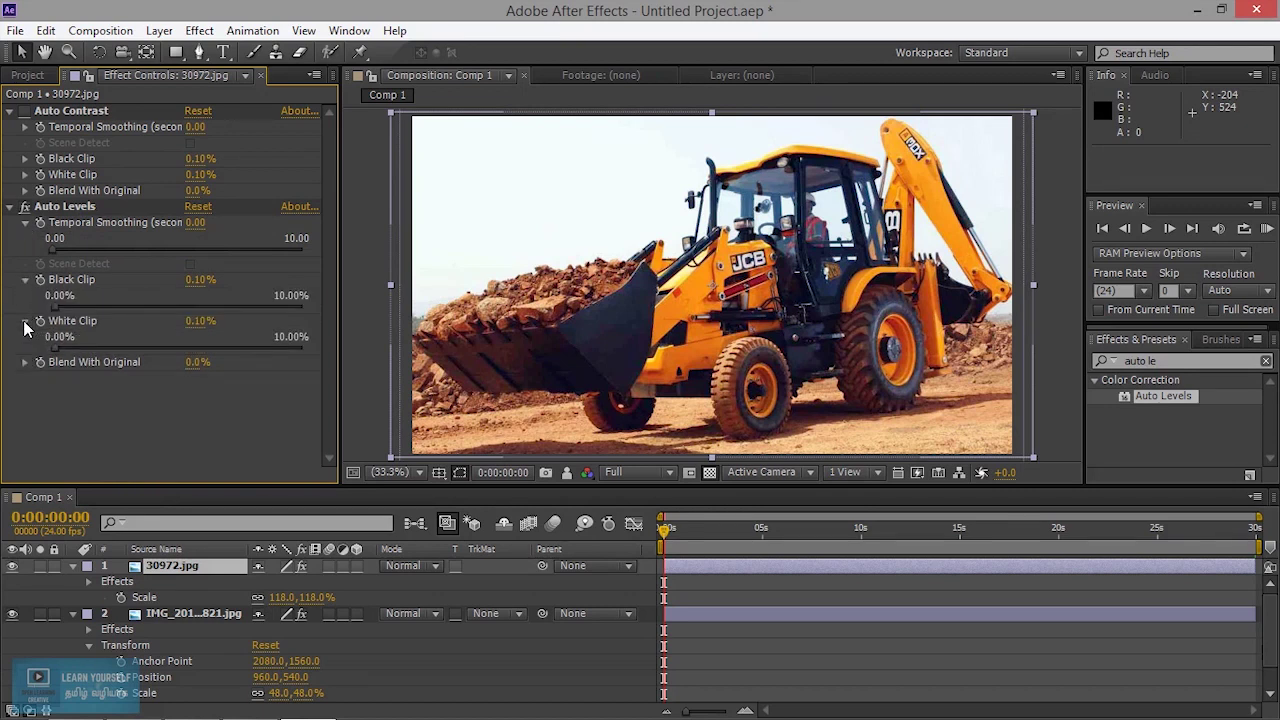
click(25, 362)
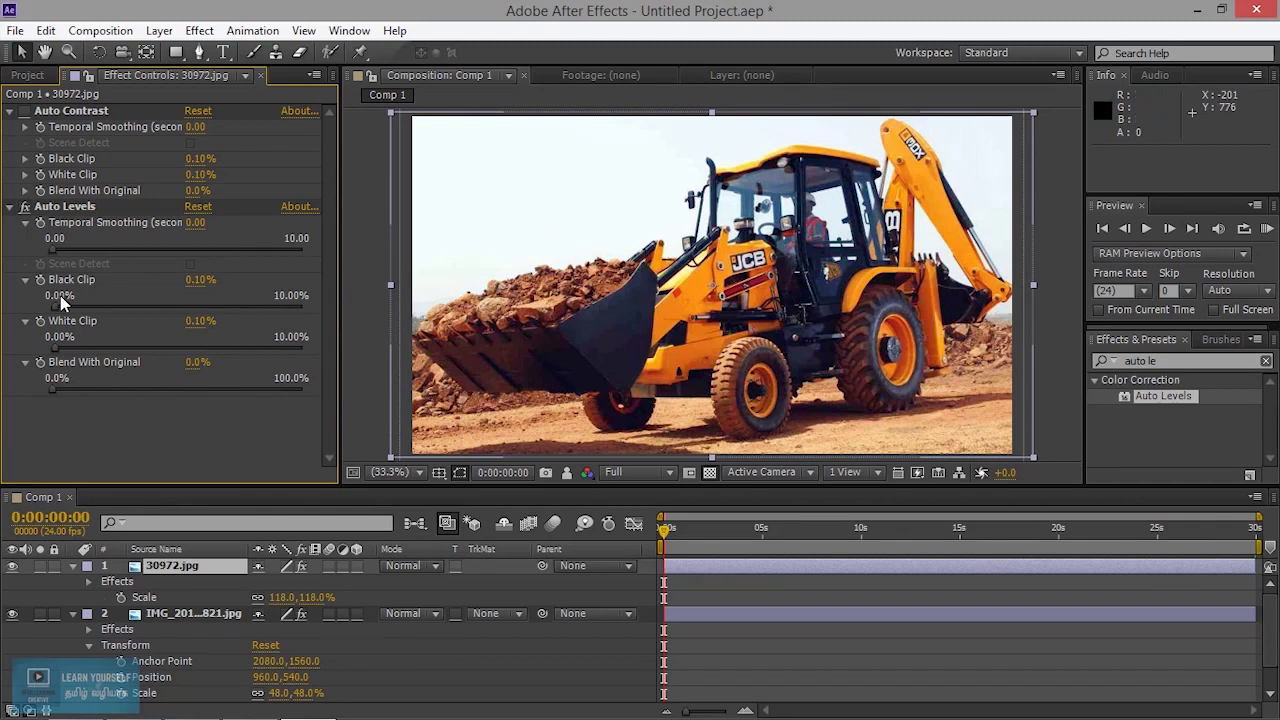
click(1178, 366)
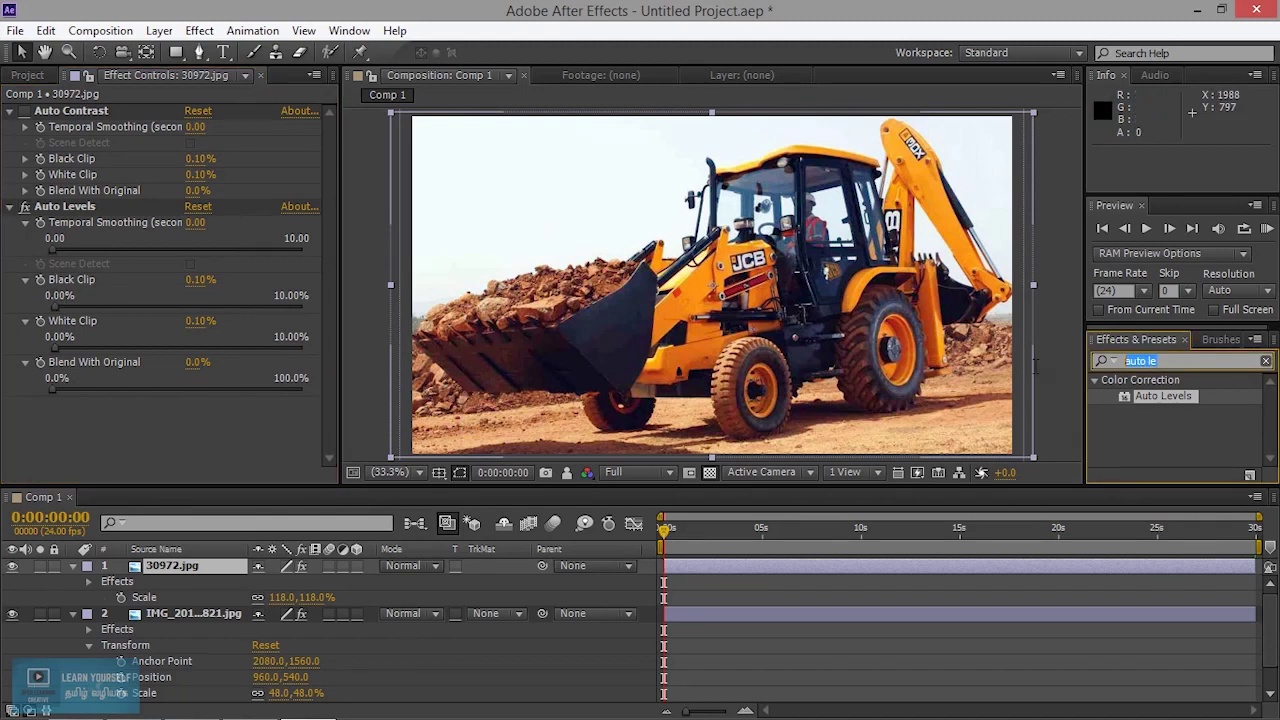
Step: Search 'eq' and apply Color Correction > Equalize to the backhoe photo
key(BackSpace)
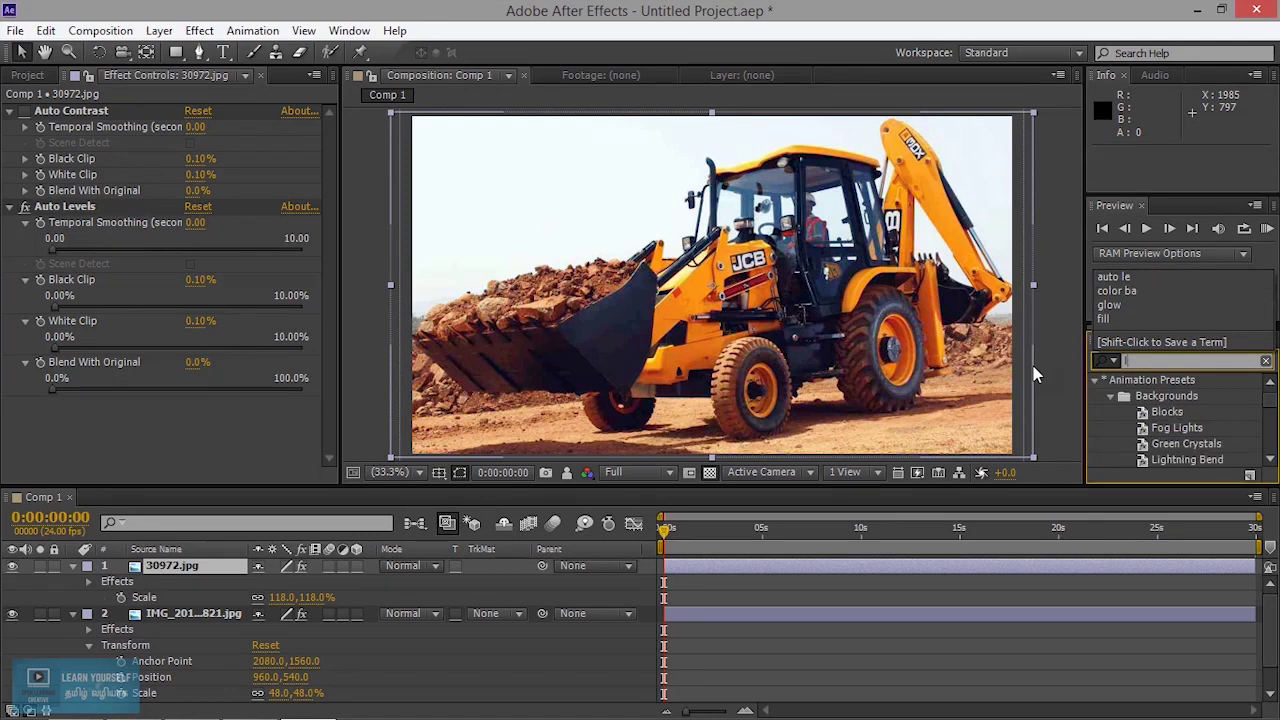
text(eq)
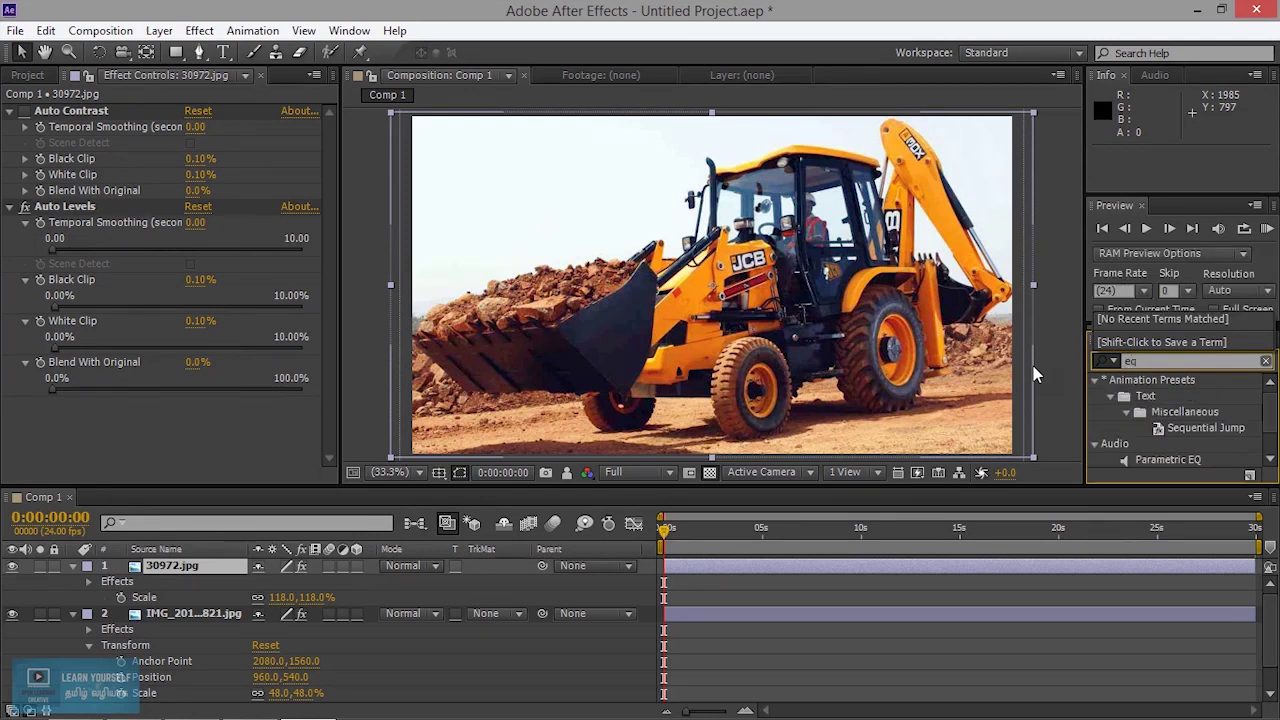
text(ui)
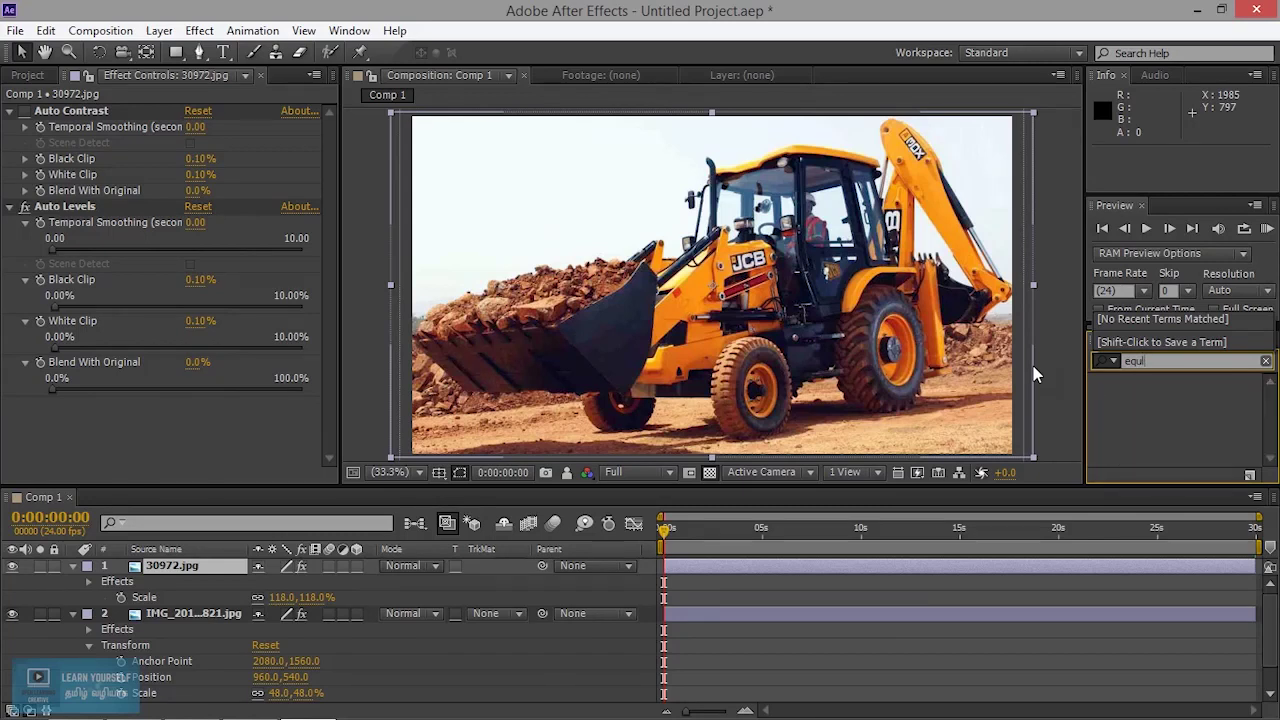
key(BackSpace)
key(BackSpace)
key(BackSpace)
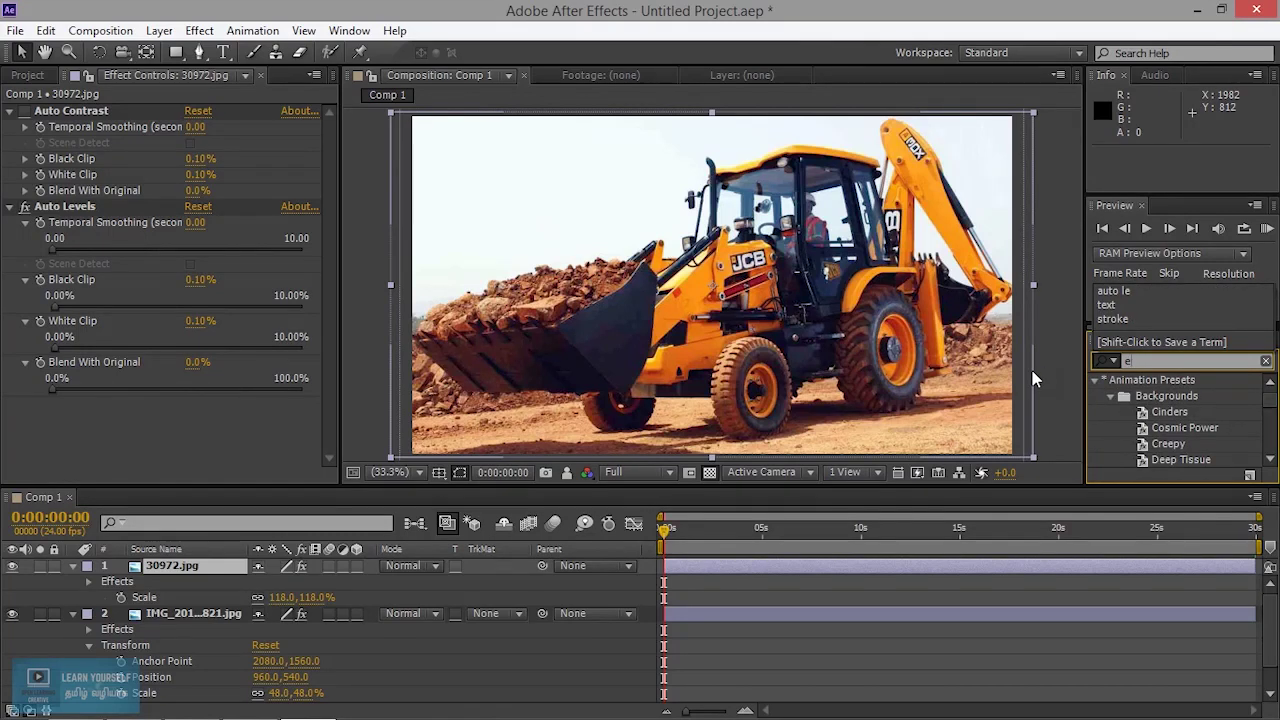
text(q)
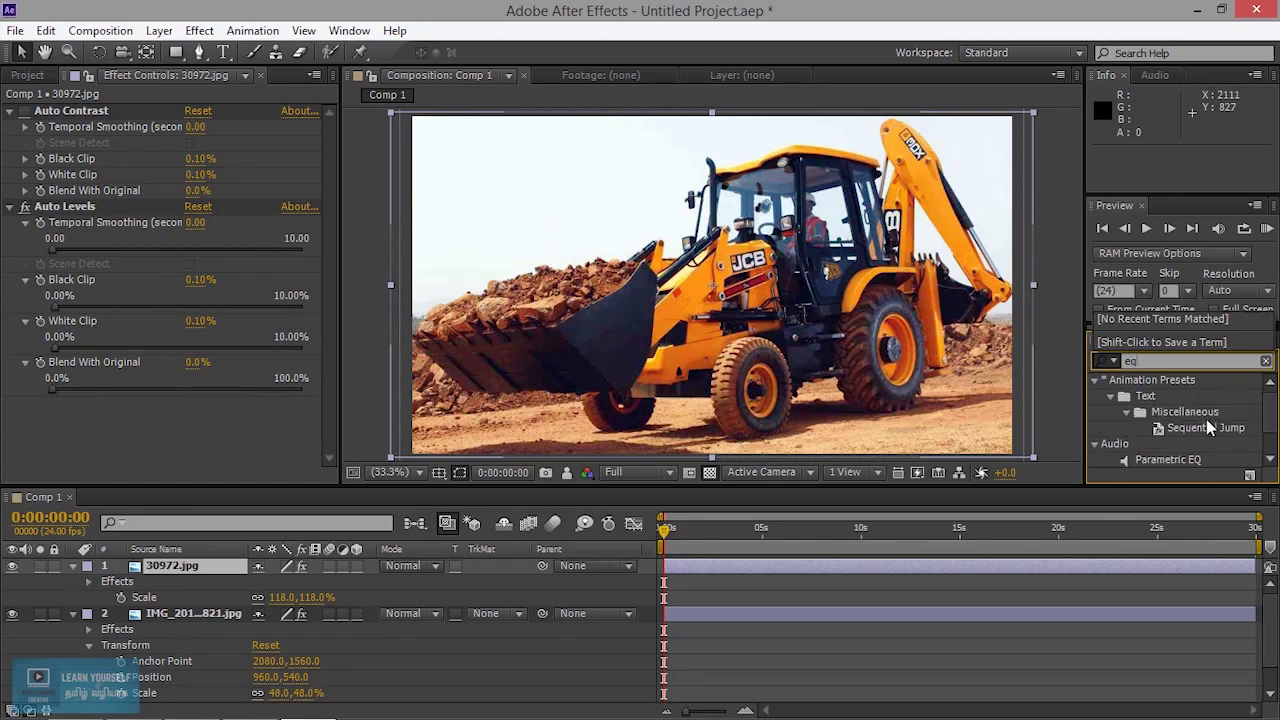
scroll(1212, 440, down, 1)
drag(1157, 459, 680, 335)
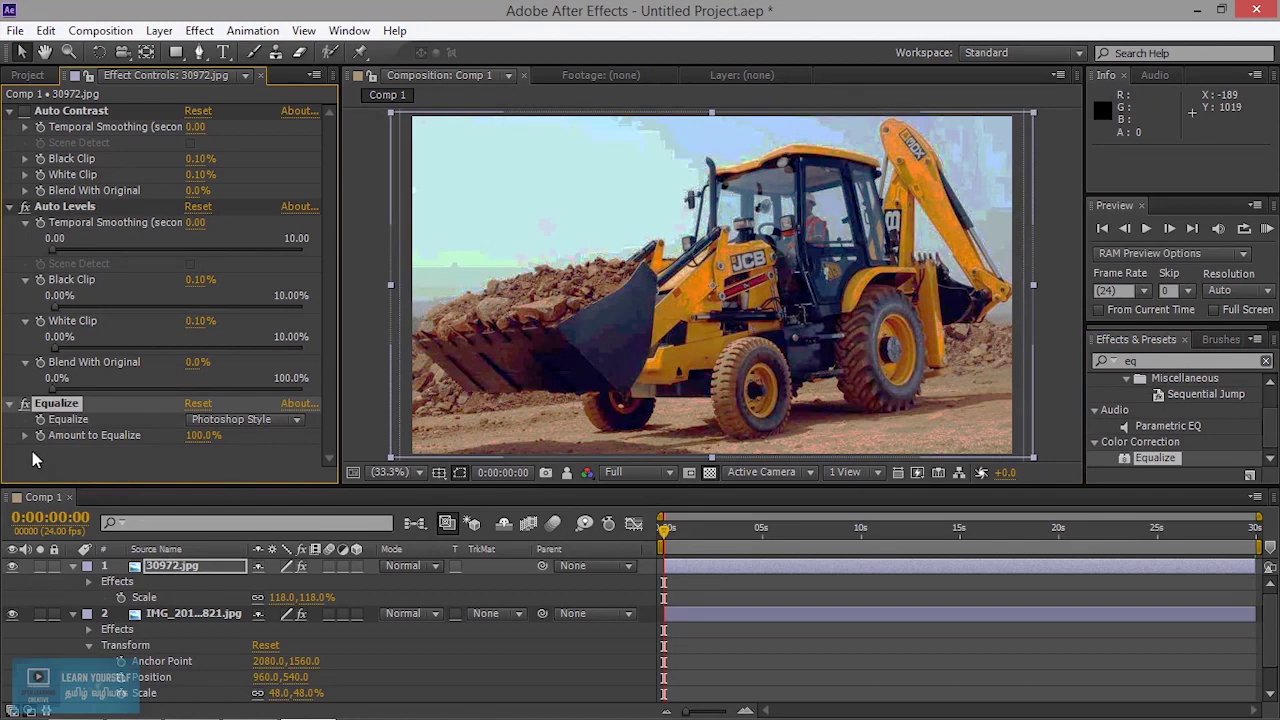
Step: Switch the Equalize method to RGB
click(26, 440)
click(25, 436)
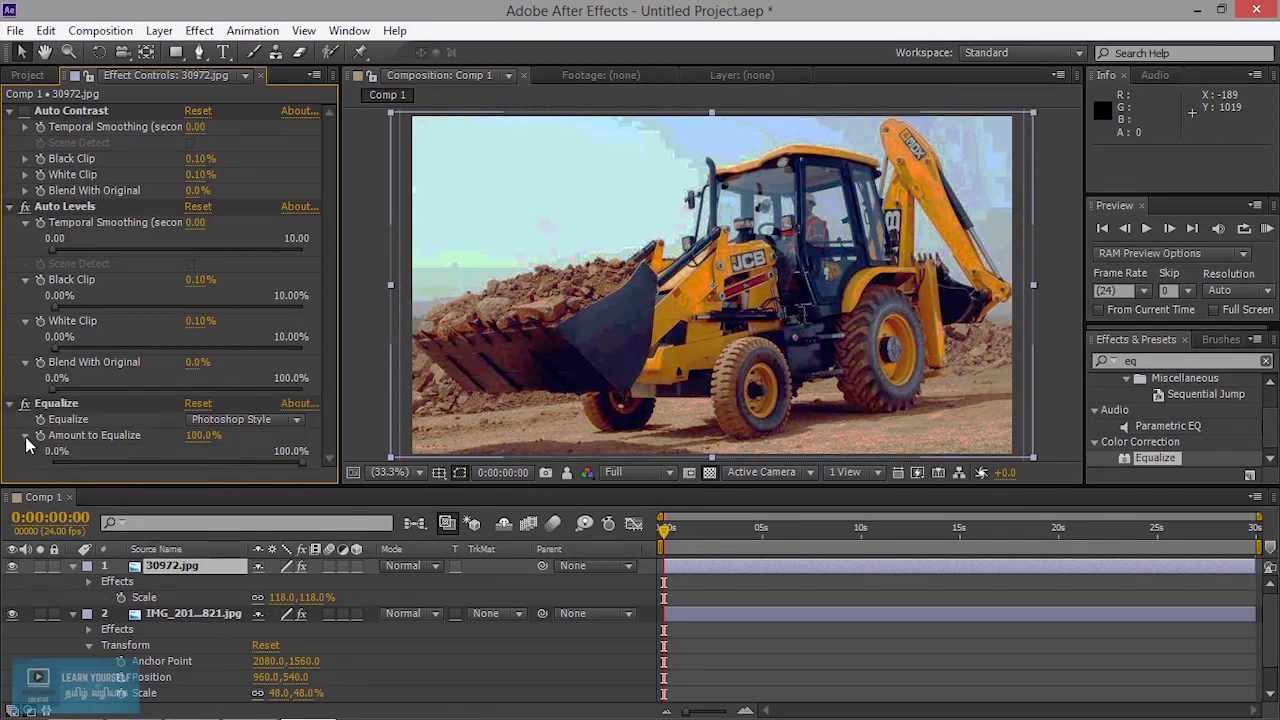
click(280, 420)
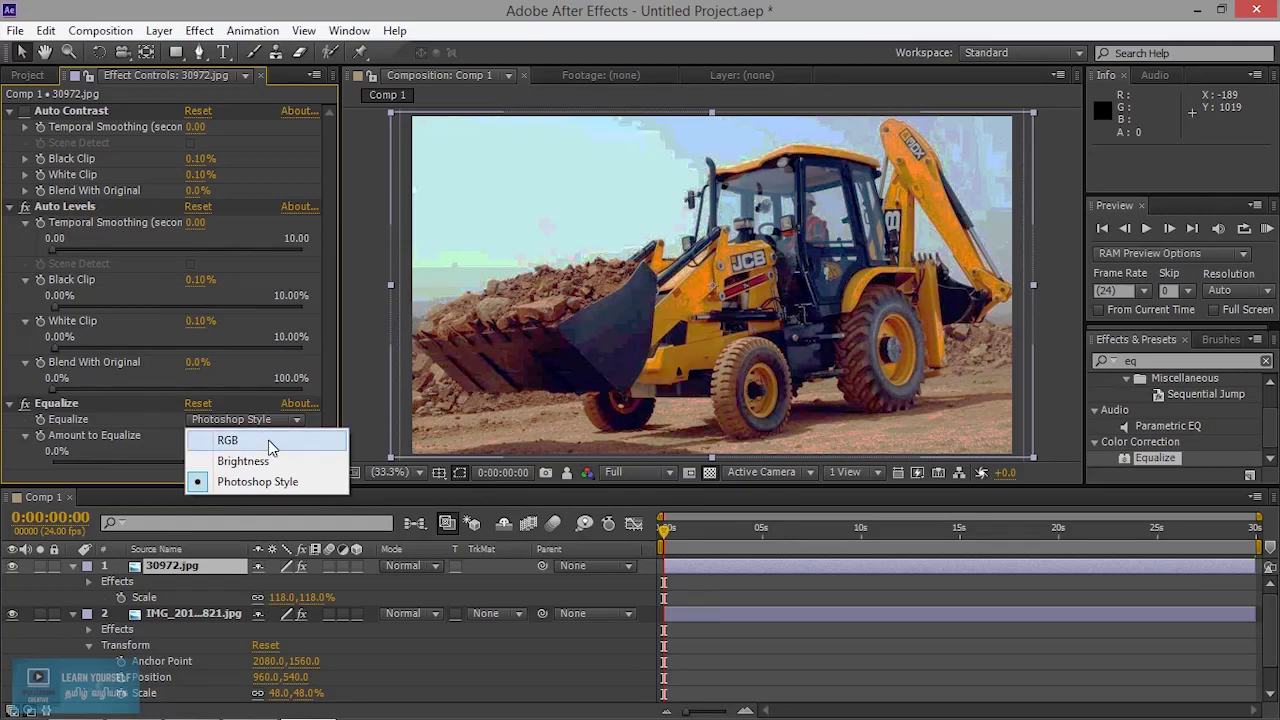
click(268, 440)
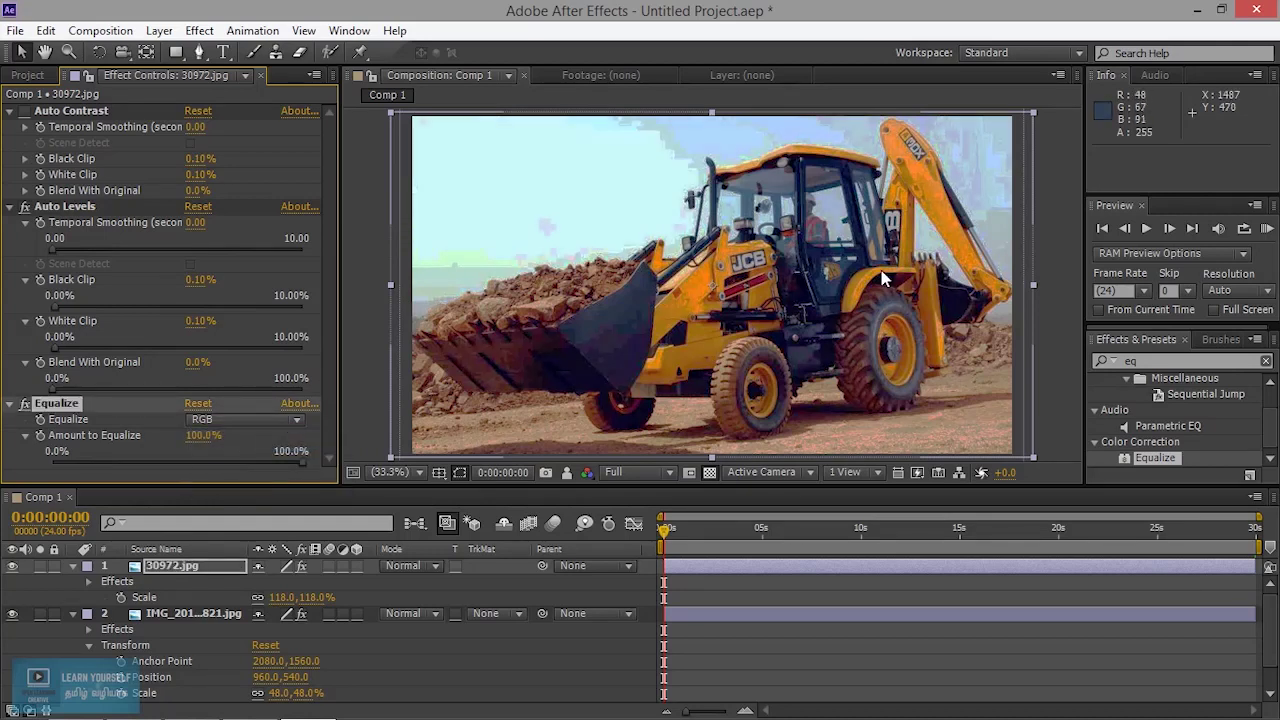
Step: Return Equalize to Photoshop Style, then delete the Equalize effect
click(251, 419)
click(263, 483)
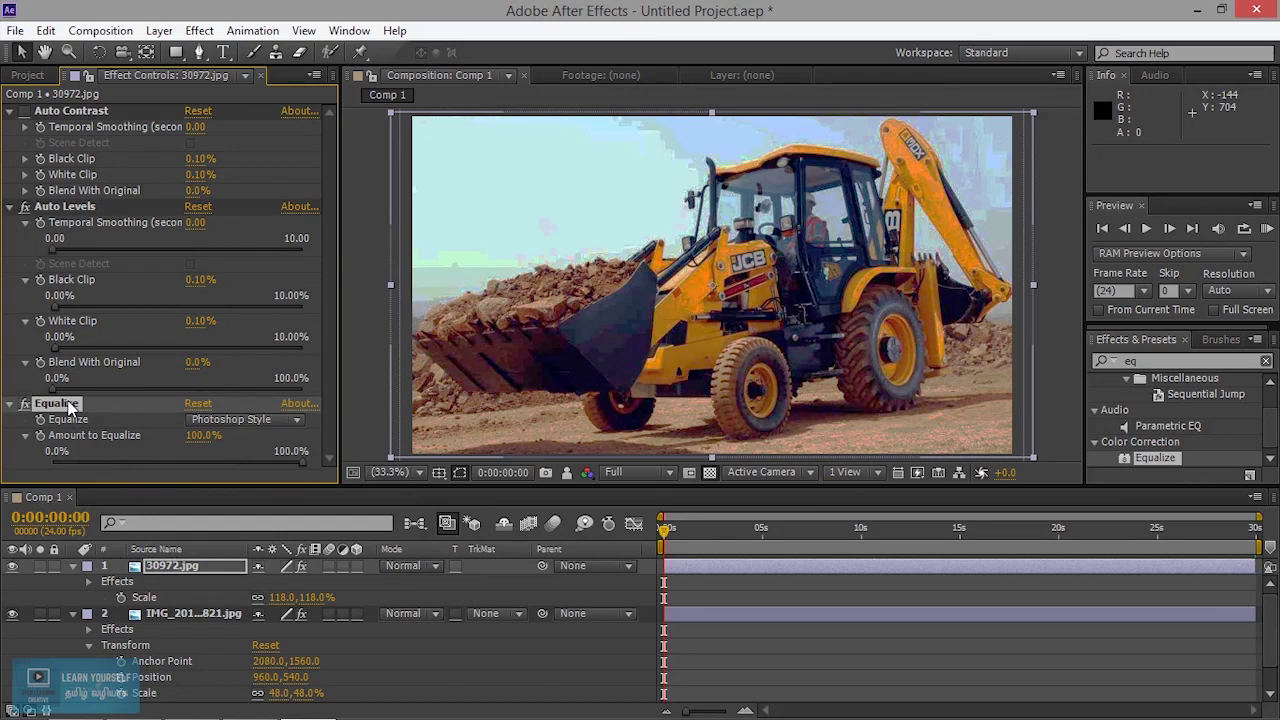
key(Delete)
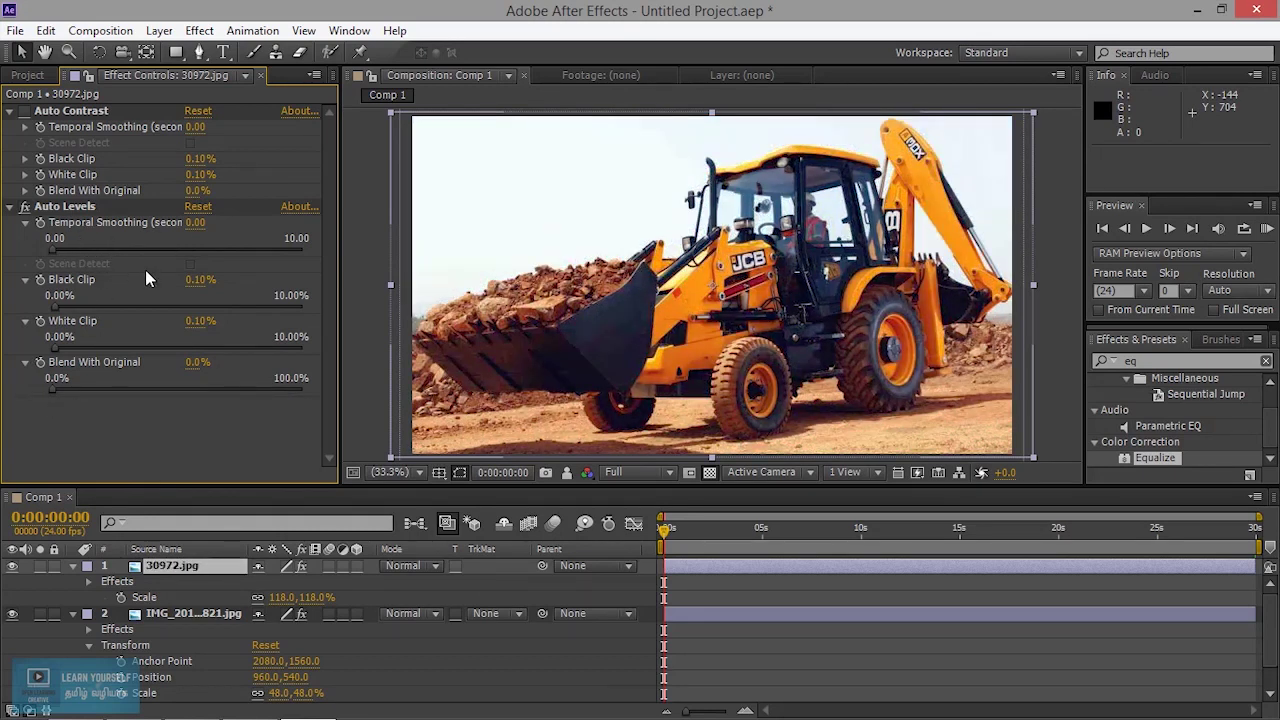
Step: Toggle Auto Levels off and on to compare, then zoom the viewer to 100% on the loader
click(25, 207)
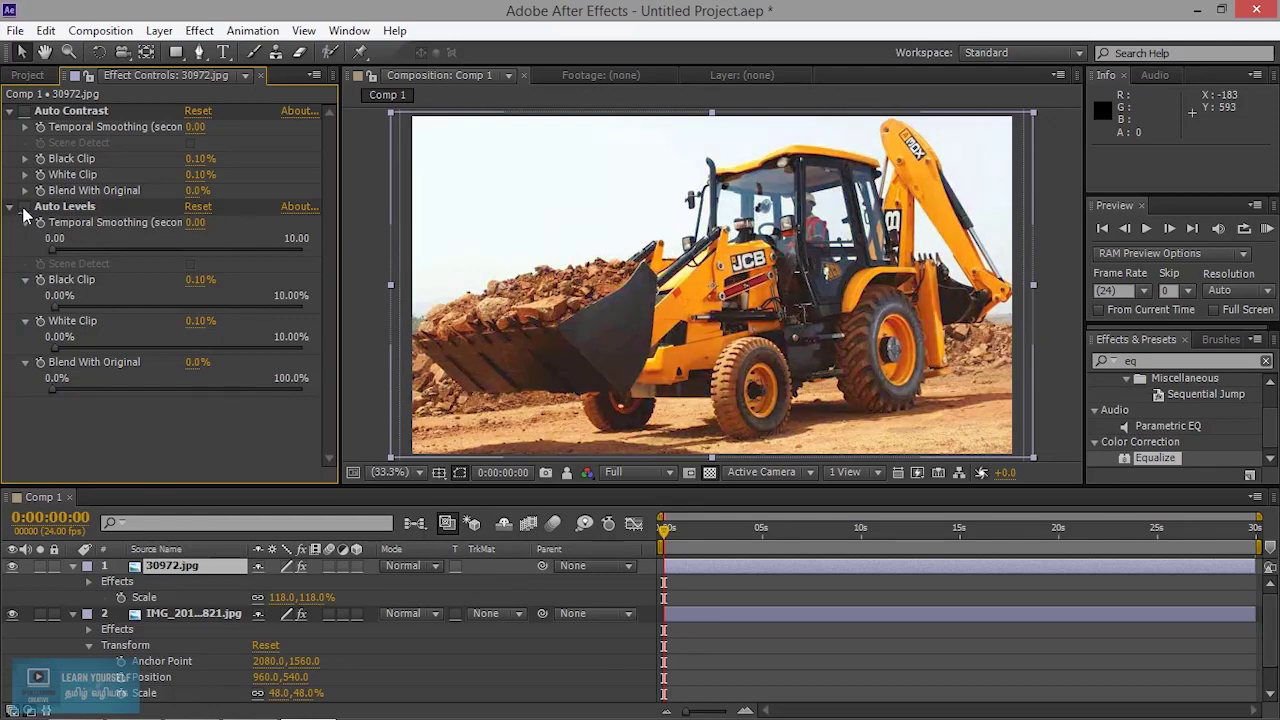
click(25, 207)
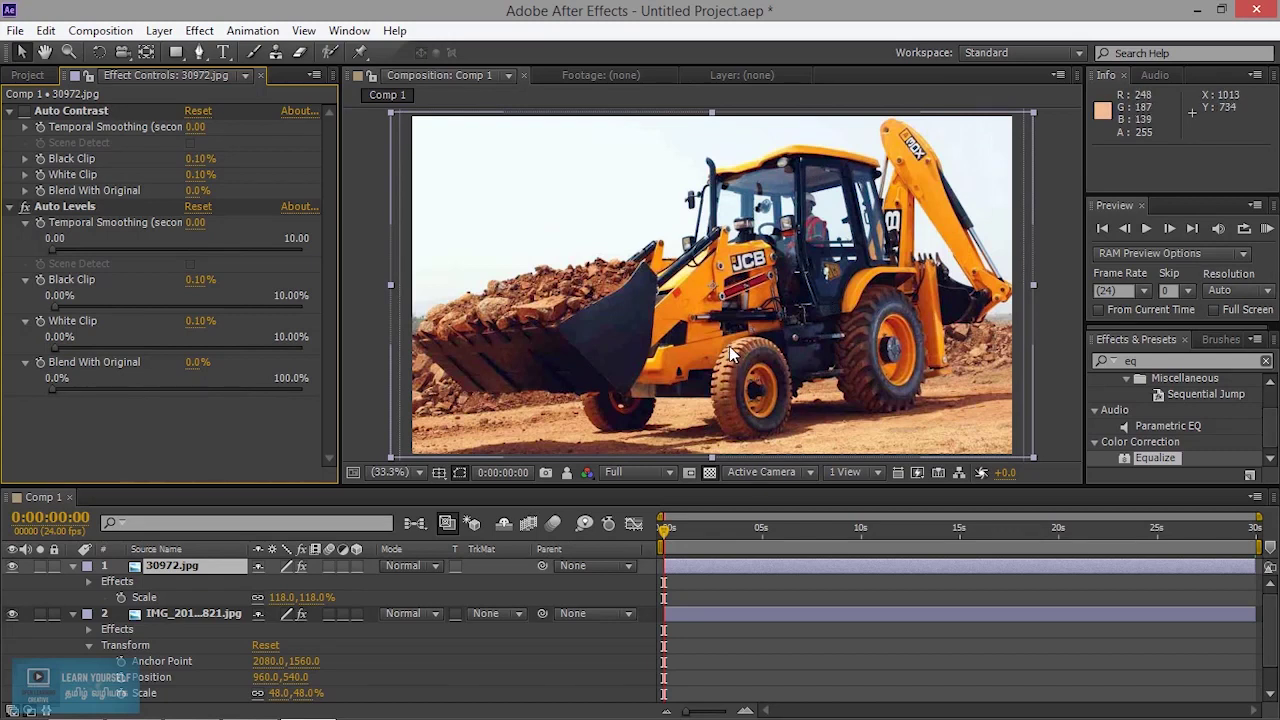
scroll(729, 346, up, 3)
scroll(729, 346, down, 2)
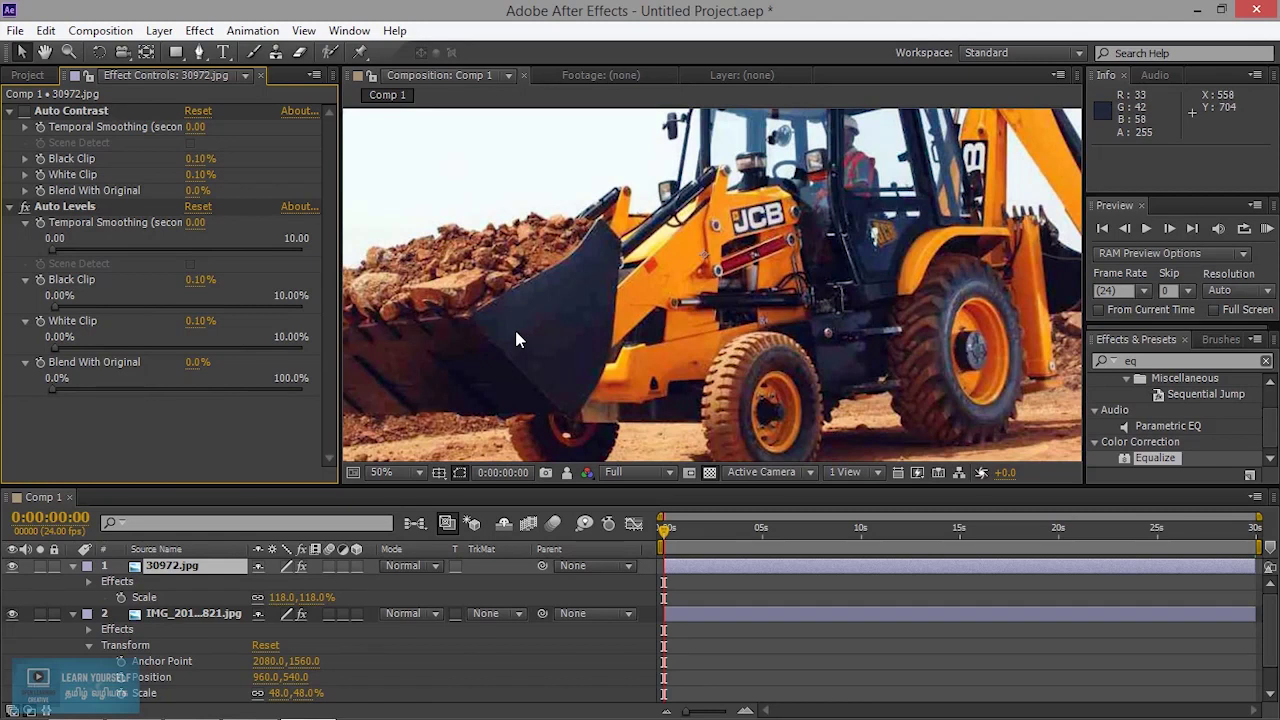
scroll(533, 354, up, 2)
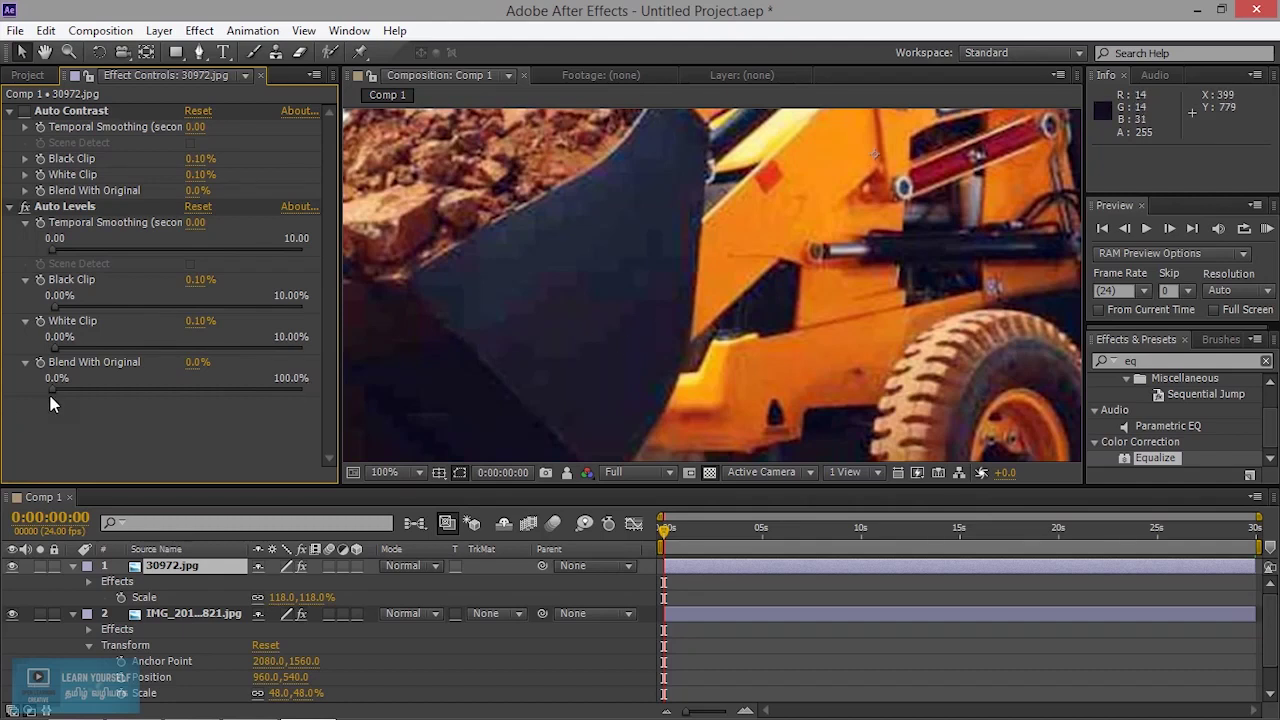
Step: Raise Auto Levels' Blend With Original, then bring it back down to 68.5%
drag(52, 396, 277, 397)
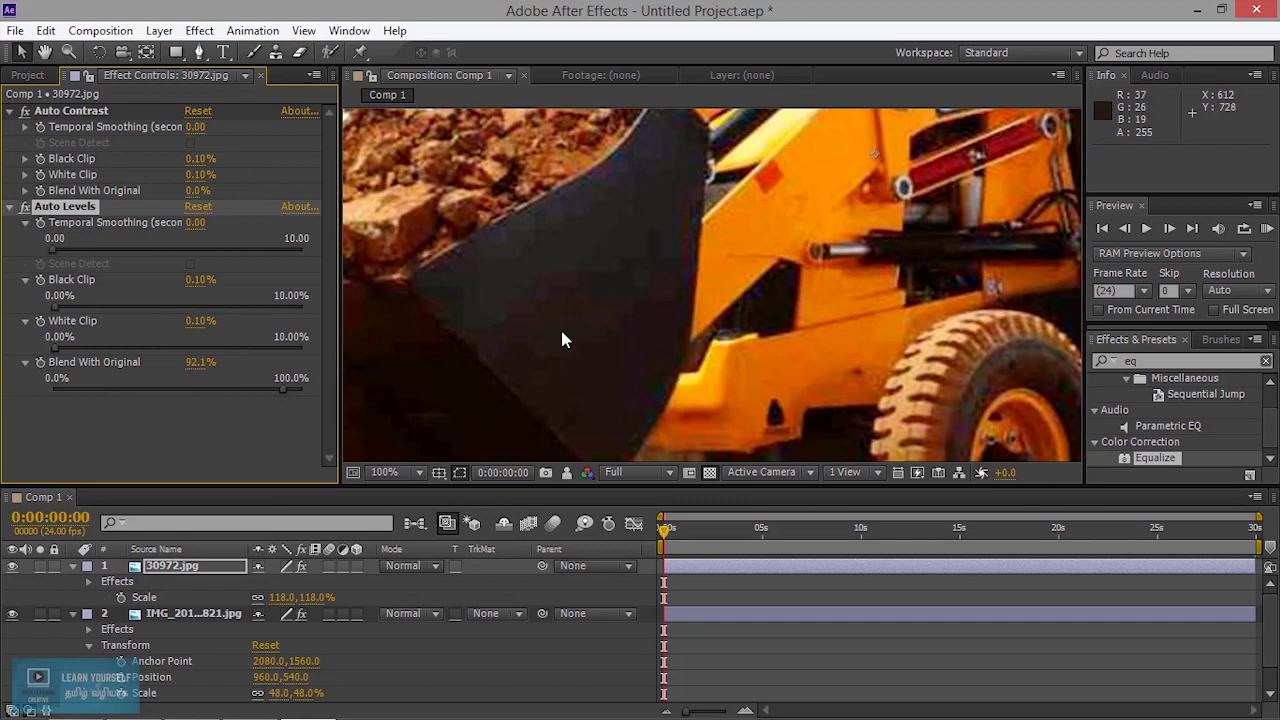
scroll(688, 335, down, 2)
scroll(688, 335, up, 2)
scroll(545, 355, down, 2)
scroll(557, 366, up, 2)
scroll(557, 372, down, 2)
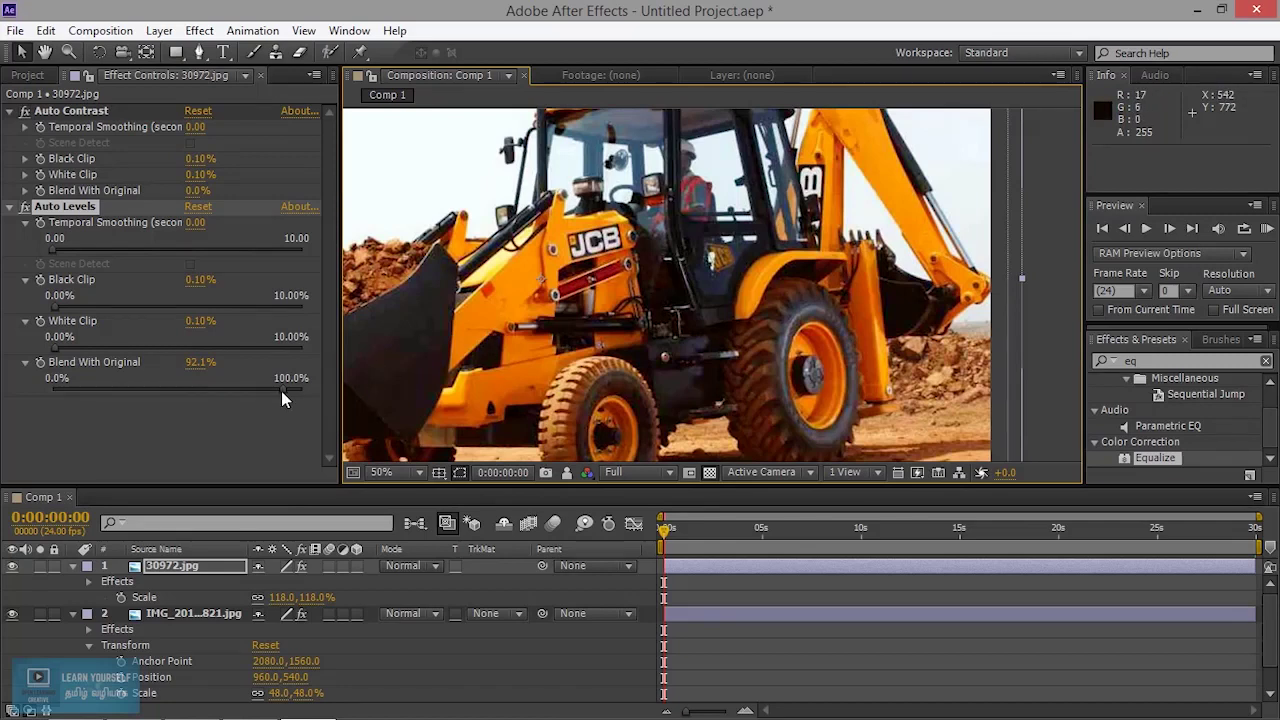
drag(282, 389, 267, 390)
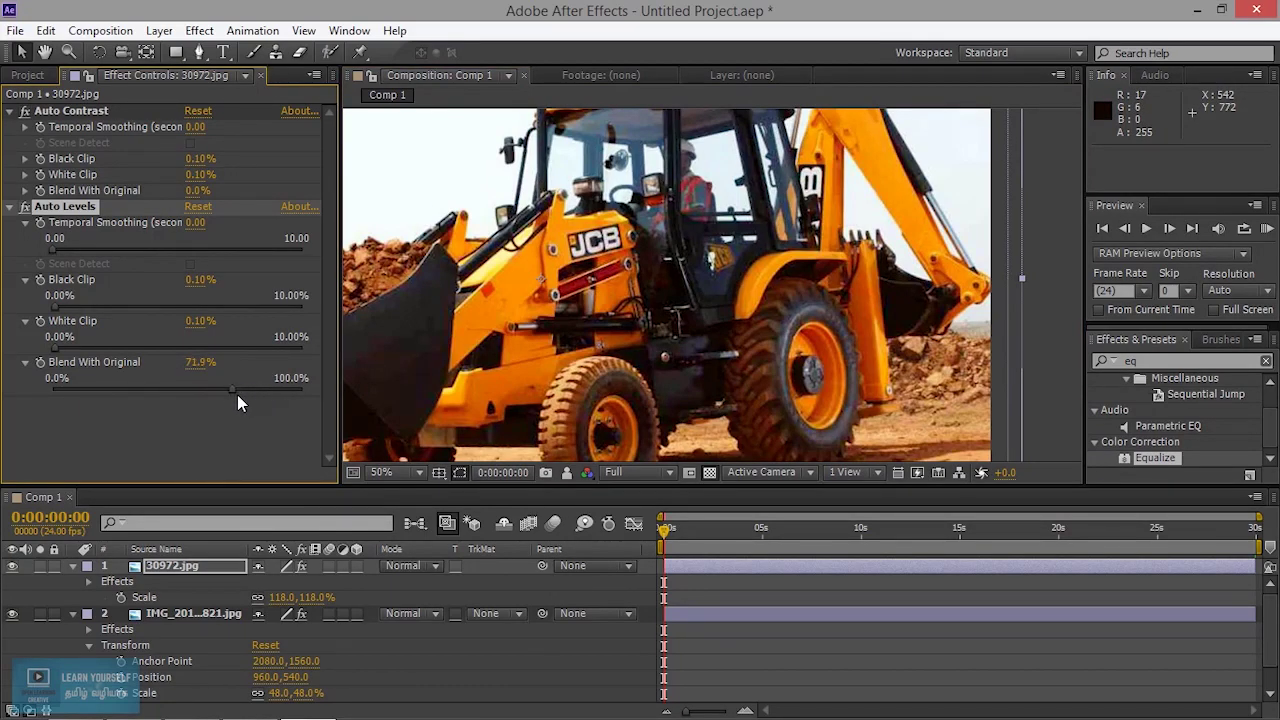
drag(232, 390, 224, 391)
Step: Move Auto Contrast below Auto Levels and collapse both effects and layer 1's properties
drag(56, 110, 83, 441)
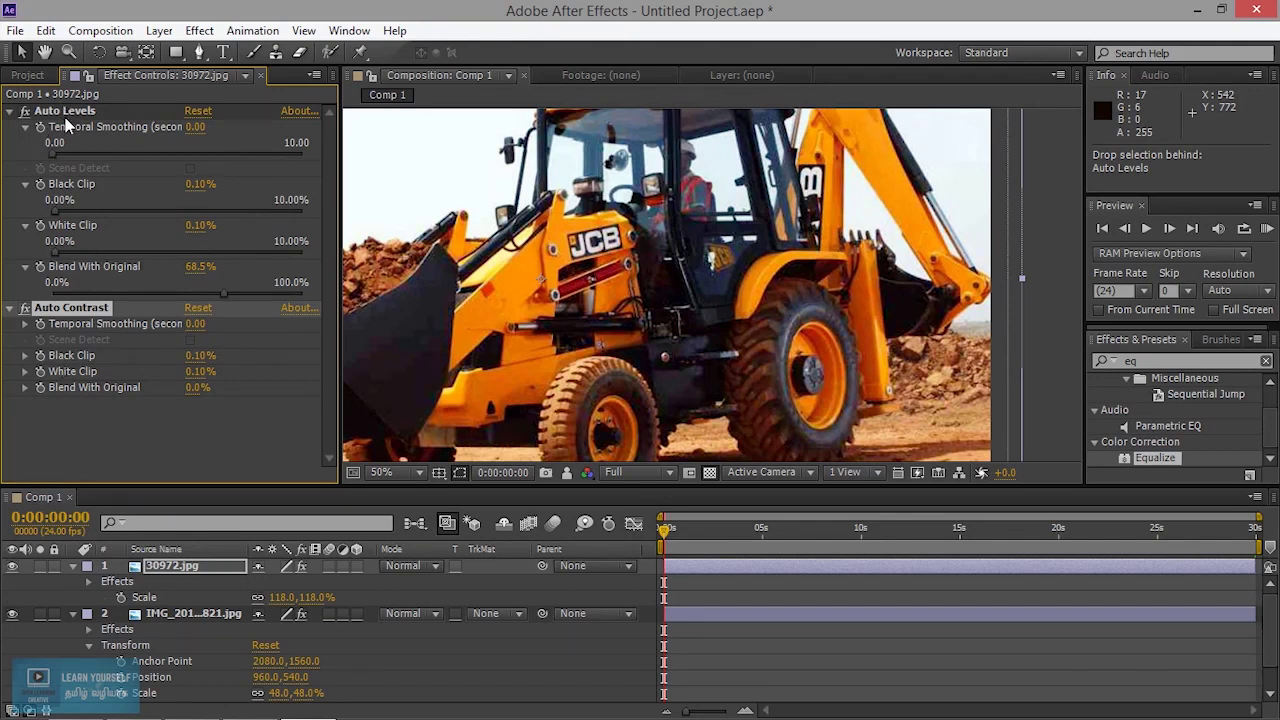
click(10, 111)
click(10, 127)
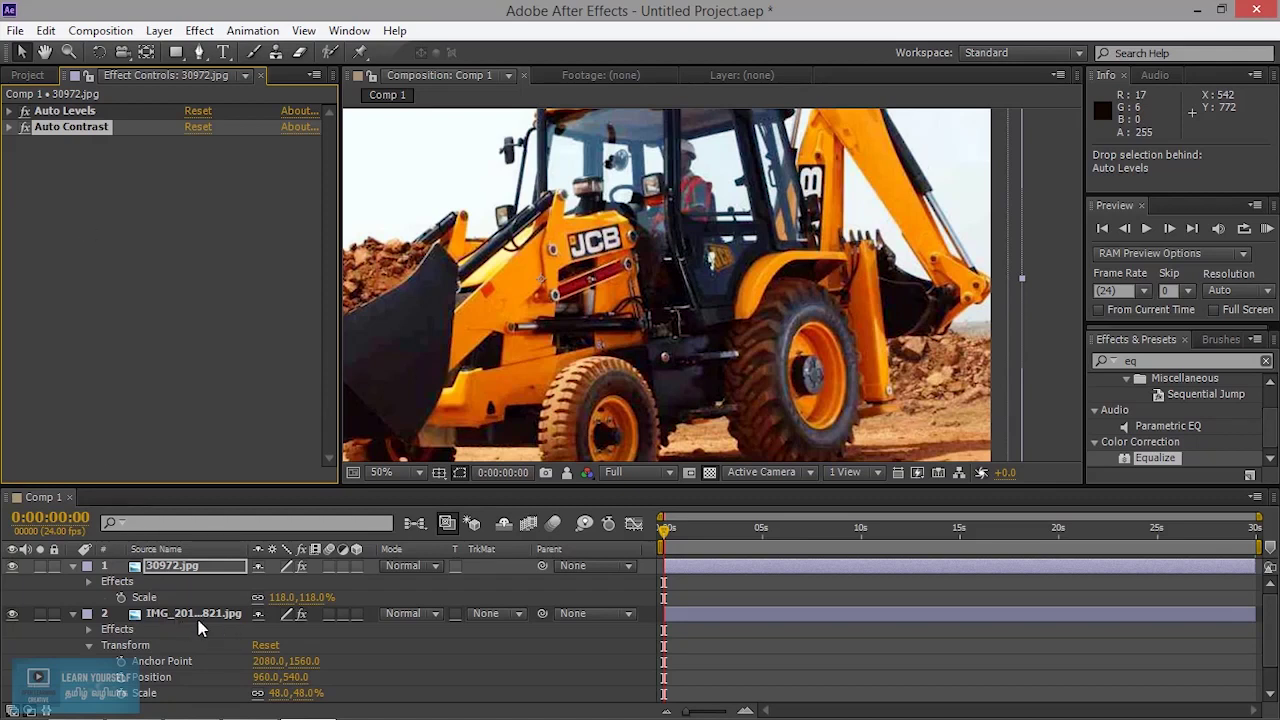
click(72, 566)
Step: Collapse layers 1 and 2 and flip layer 1's effects off and on for comparison
click(76, 592)
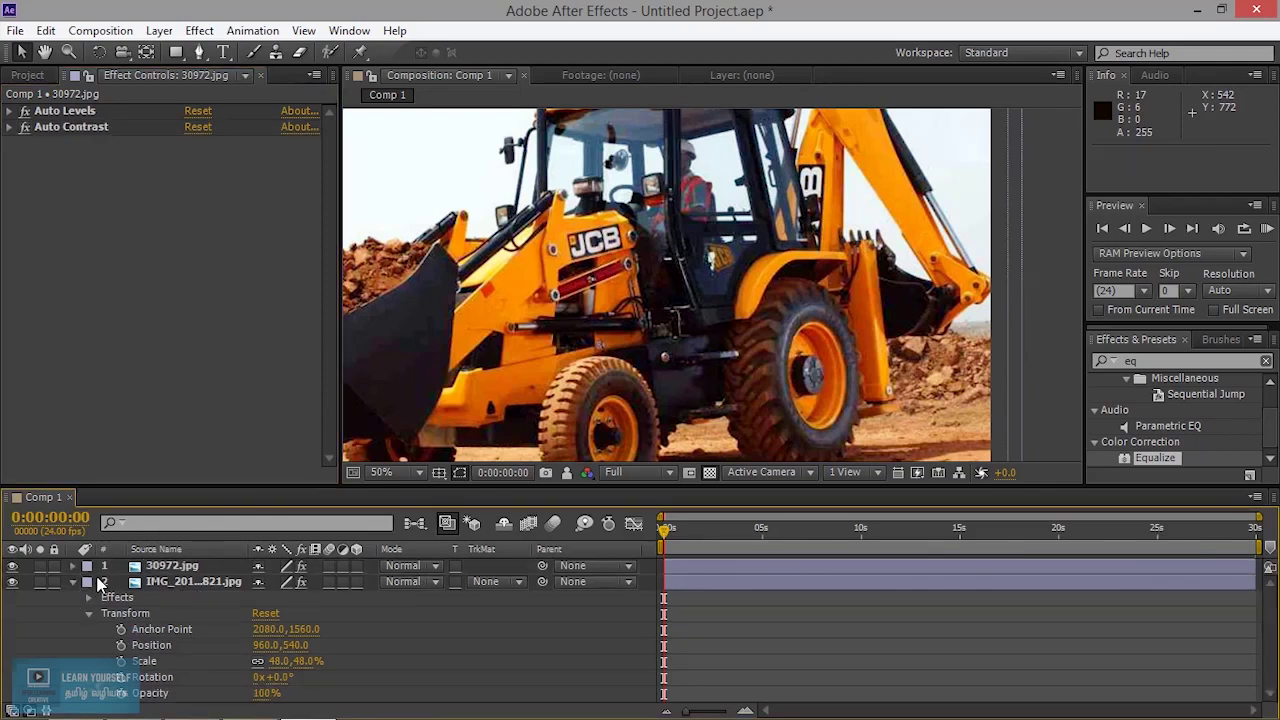
click(73, 582)
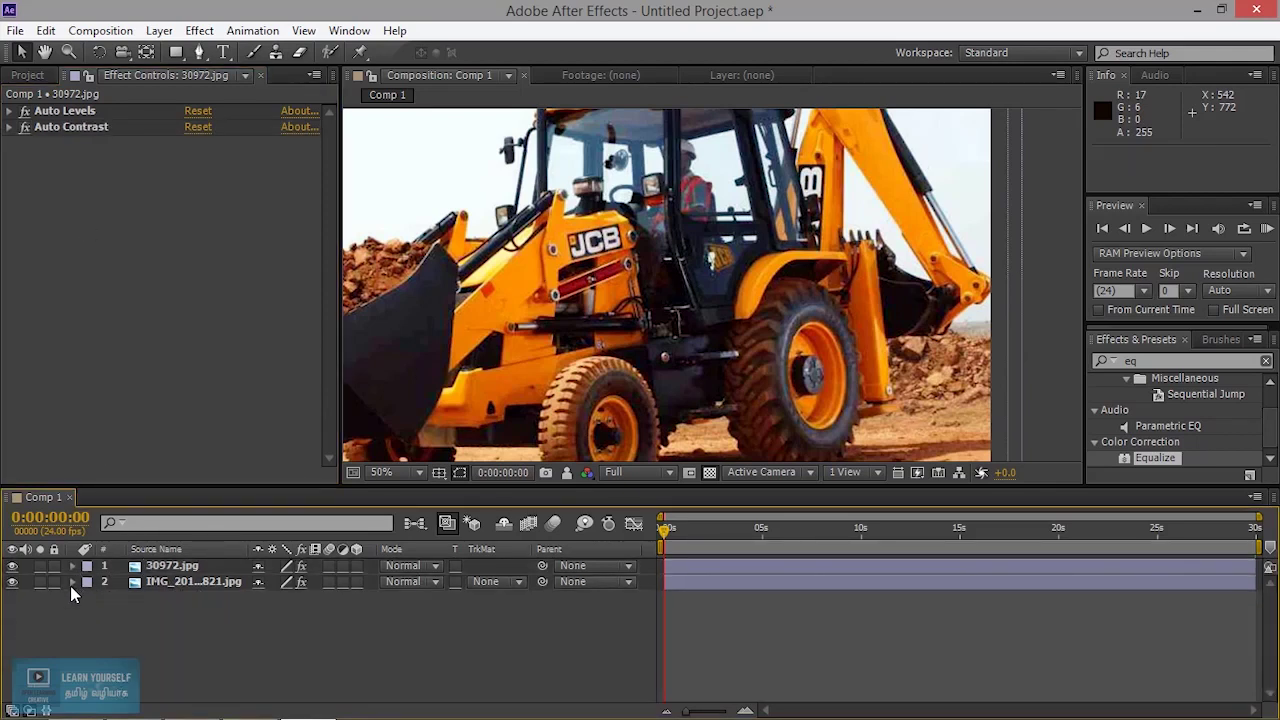
click(302, 566)
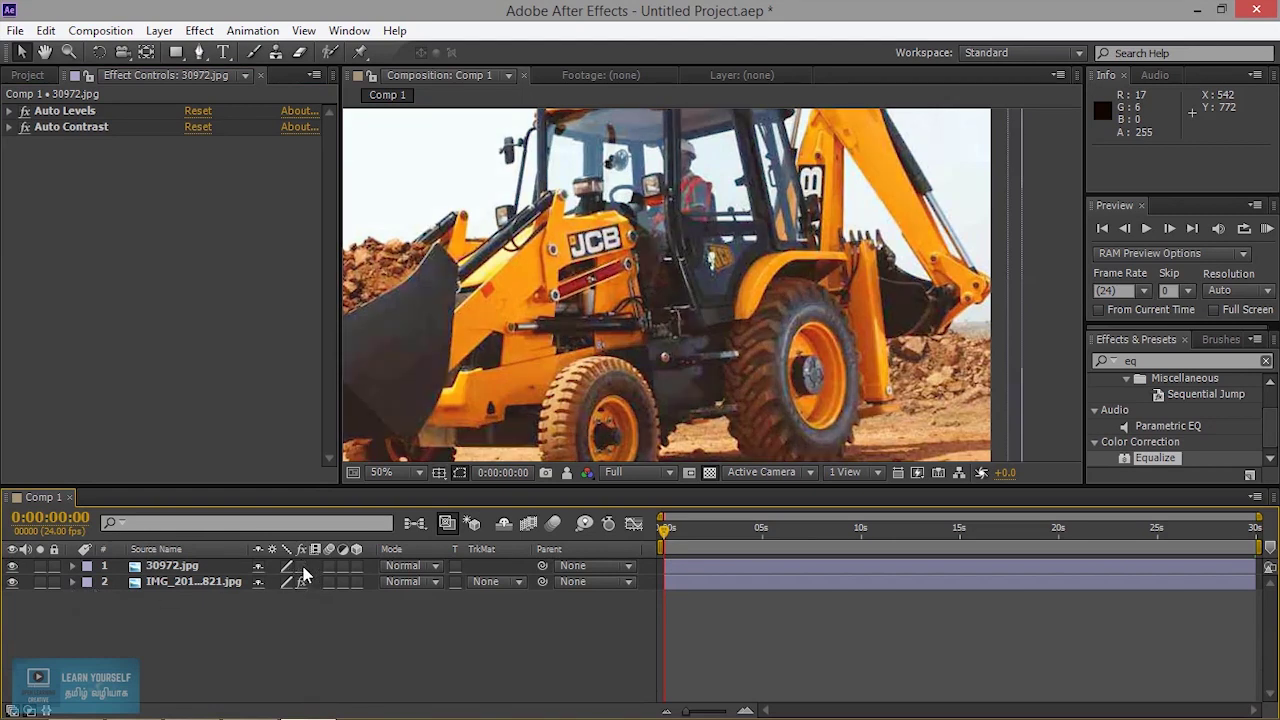
click(302, 566)
click(302, 566)
click(302, 566)
click(302, 566)
click(302, 566)
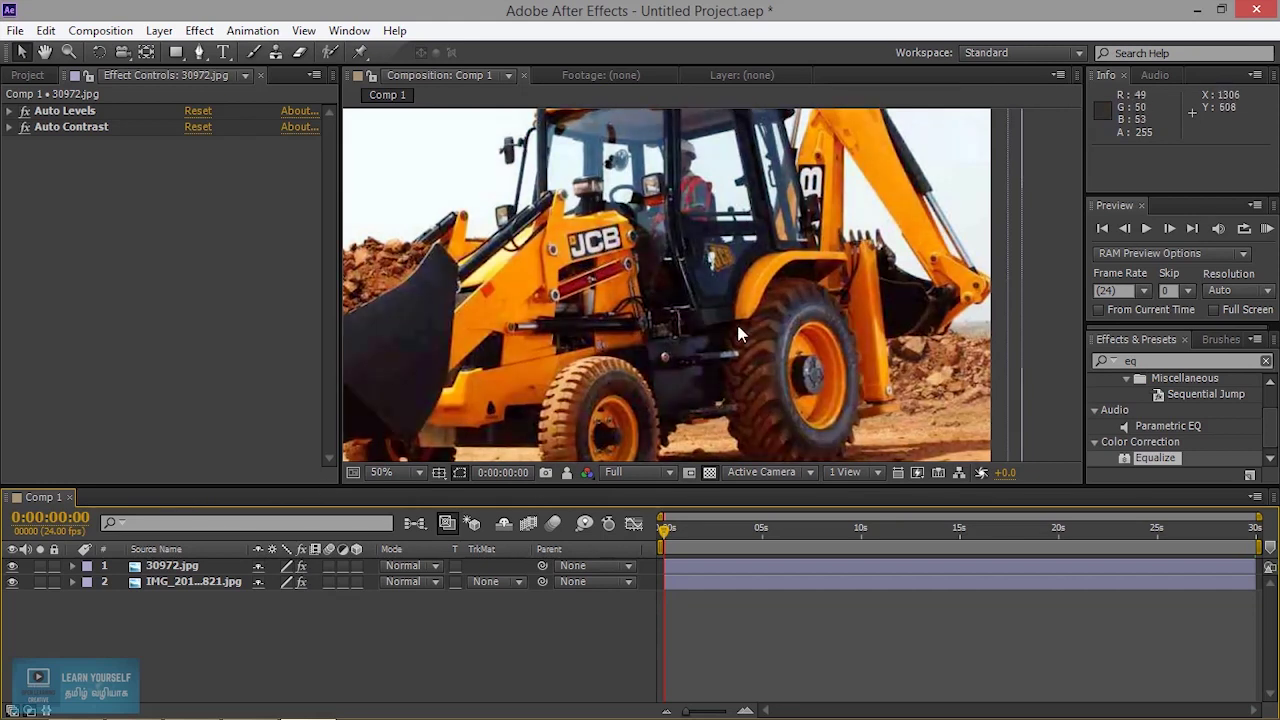
Step: Set viewer magnification to Fit up to 100%, then recompare effects, leaving them on
scroll(670, 297, down, 2)
click(410, 472)
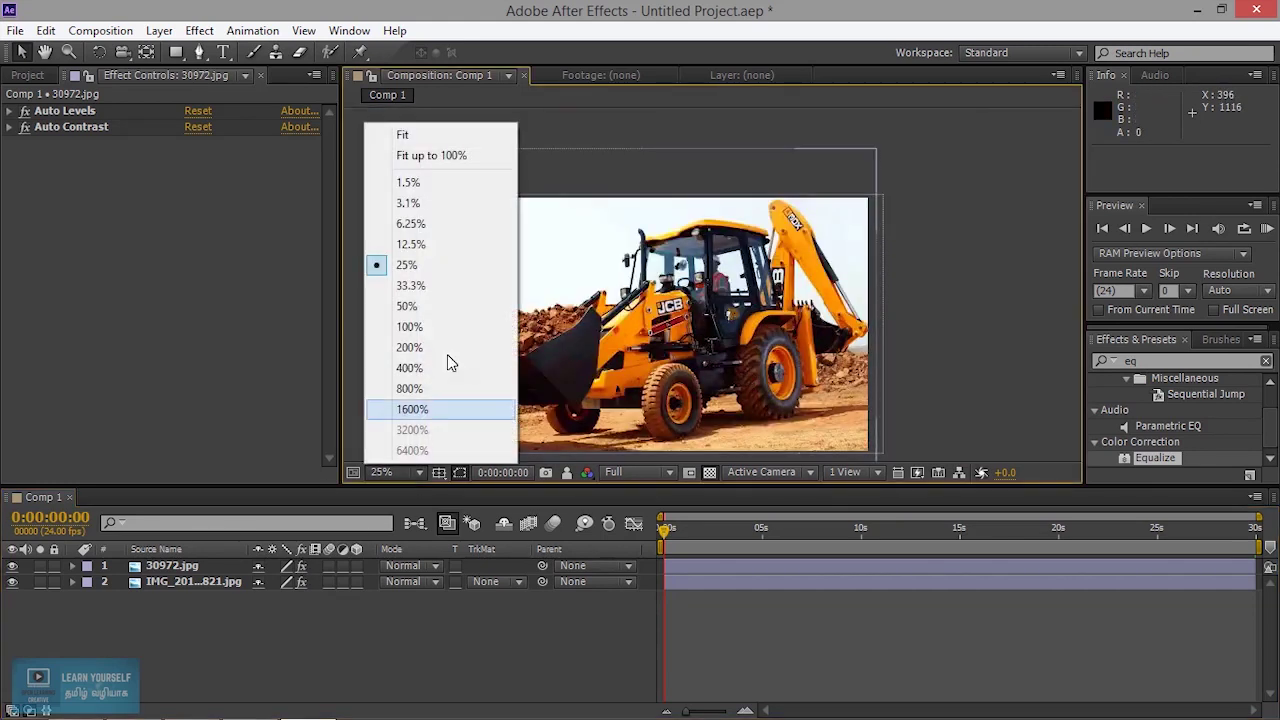
click(414, 154)
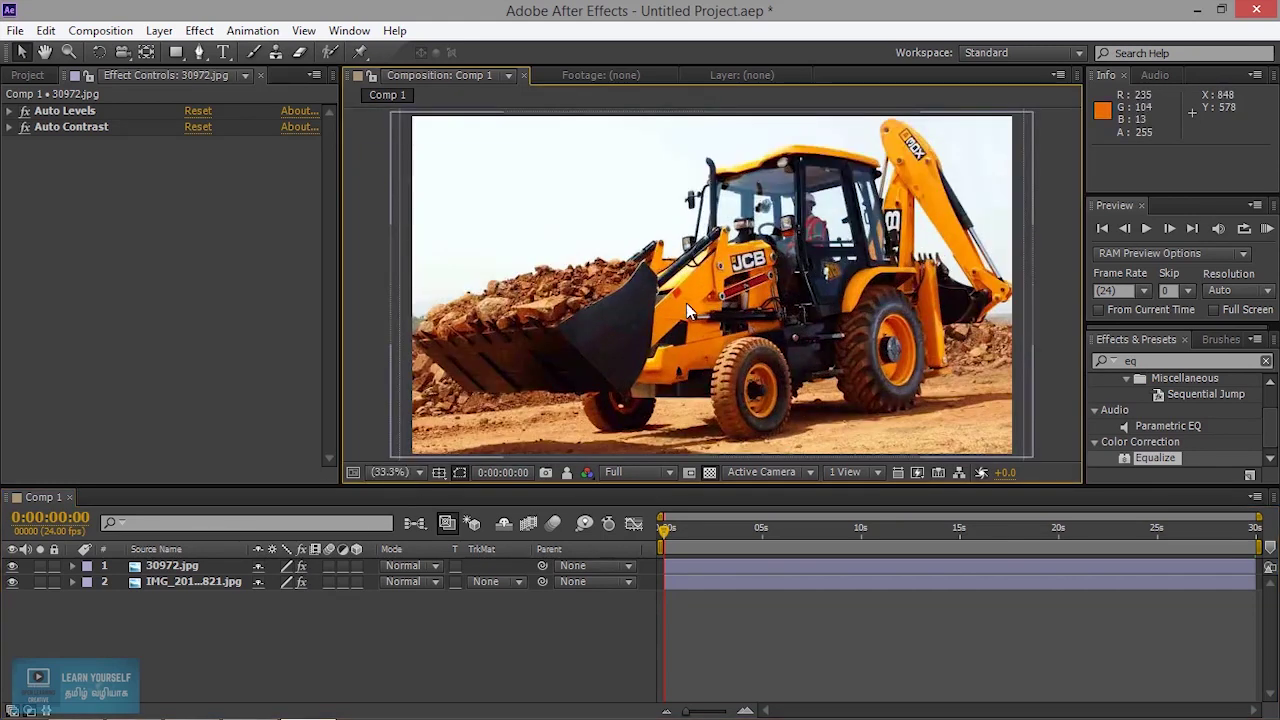
click(302, 566)
click(302, 566)
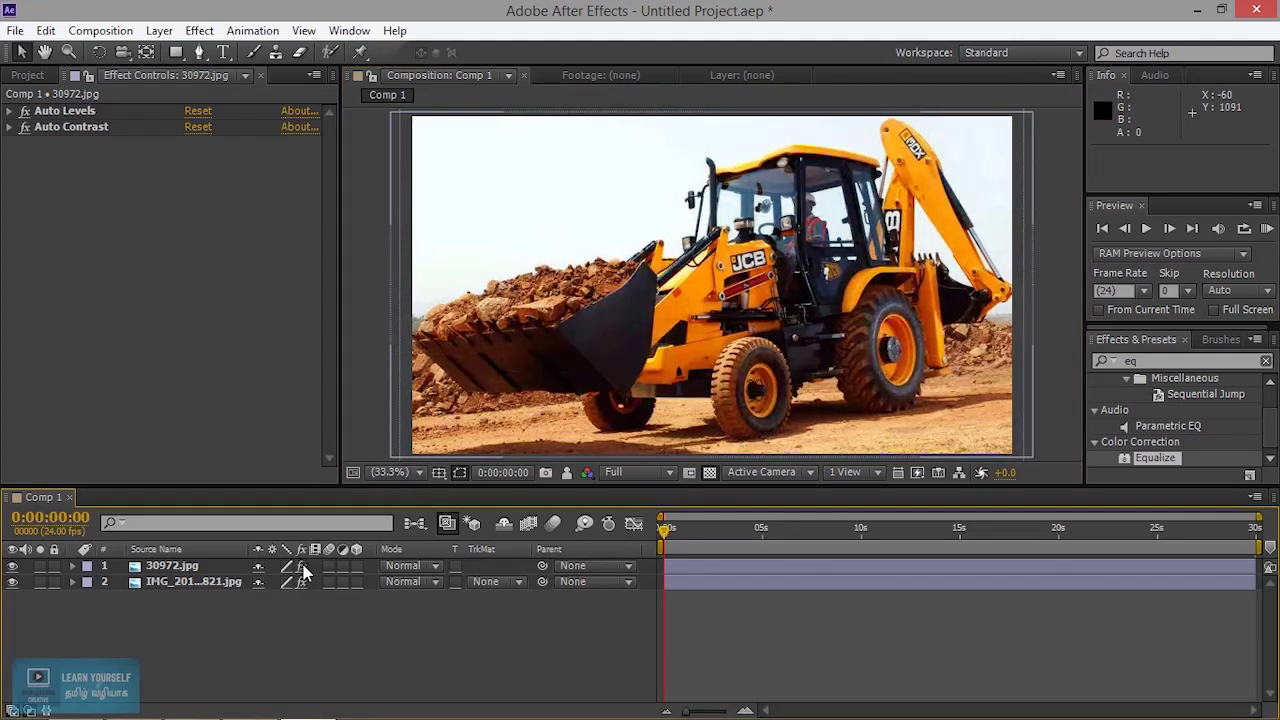
click(302, 566)
click(302, 566)
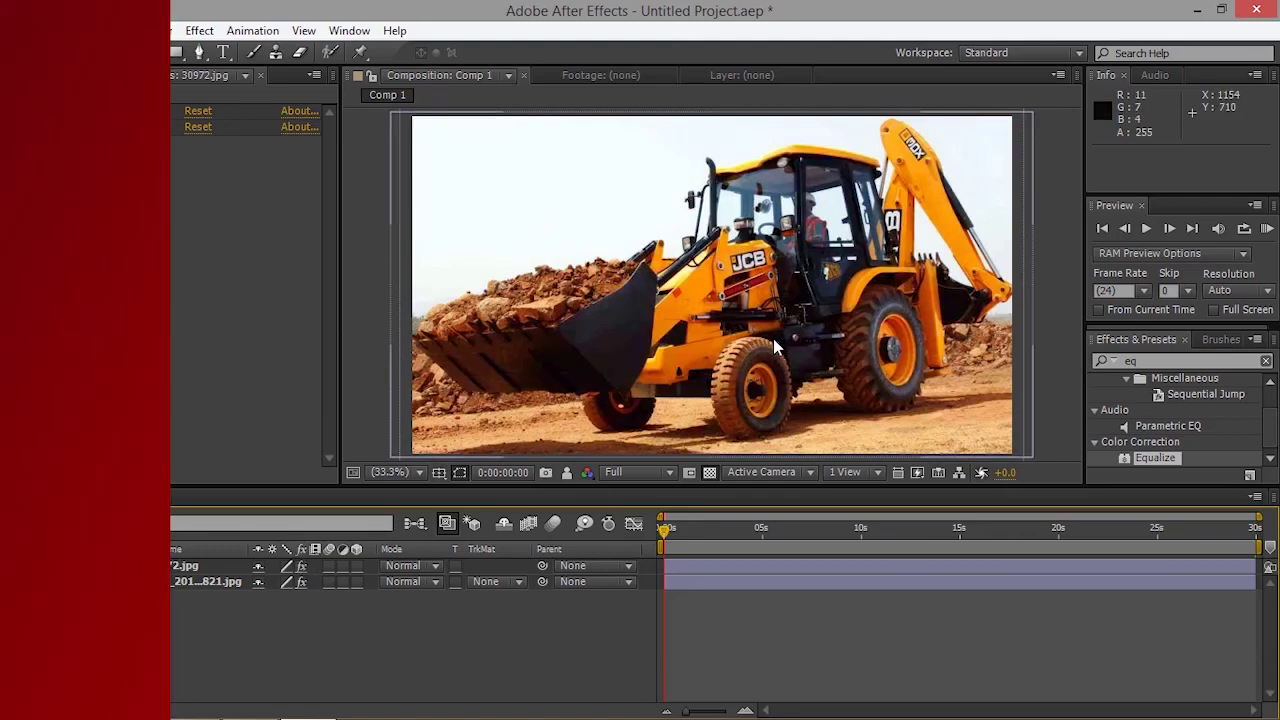